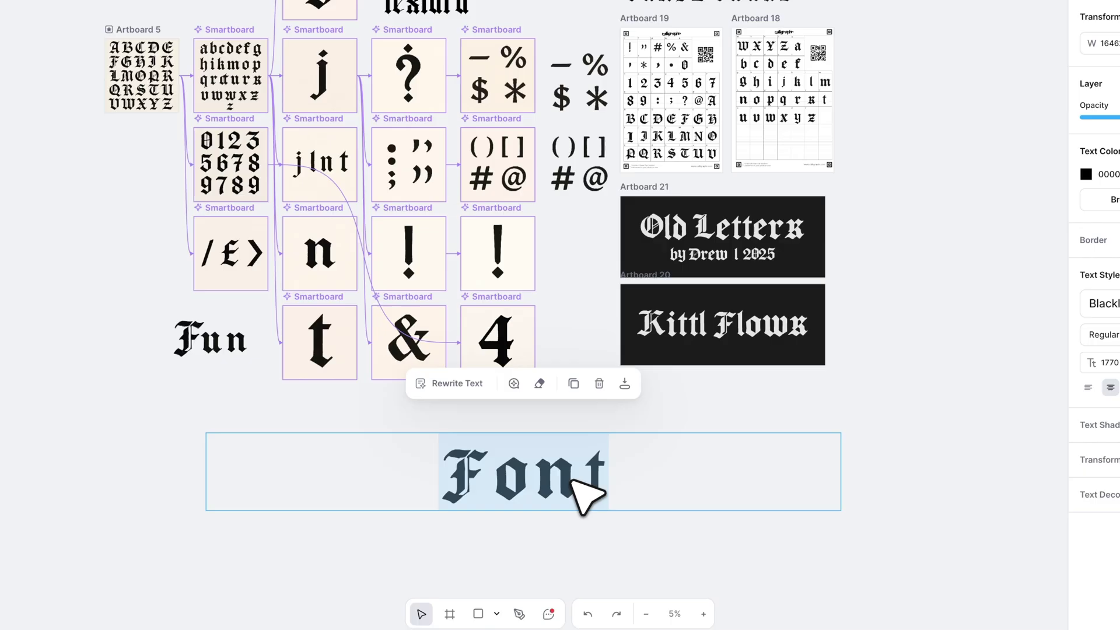
Replace the blackletter sample text "Font" below the smartboards with "This is so cool".
key(ctrl+a)
text(This is so coo)
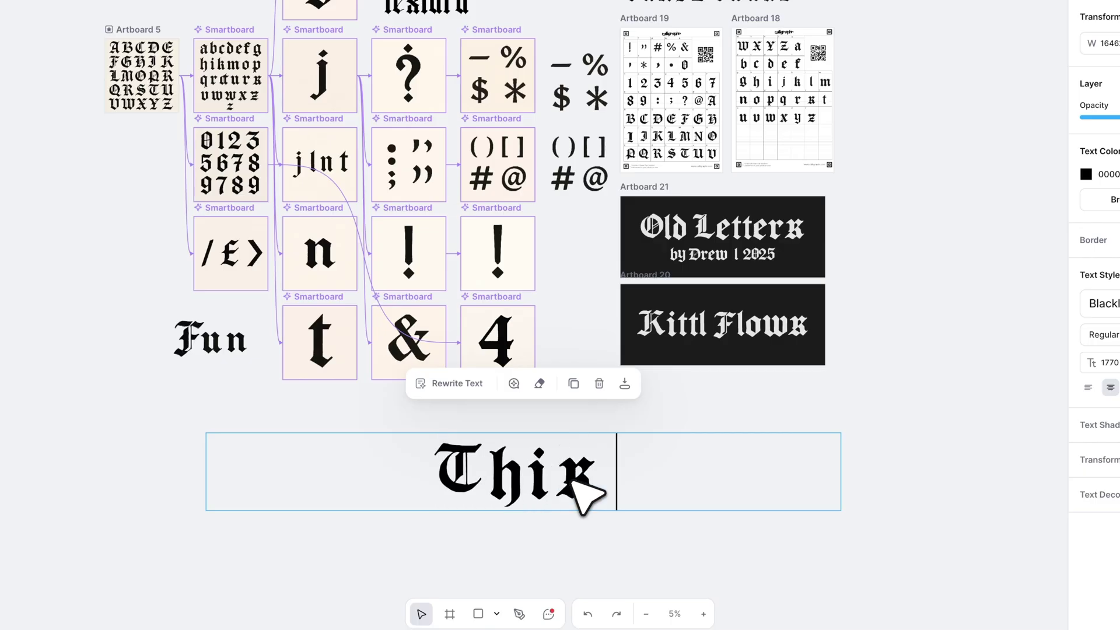
text(l)
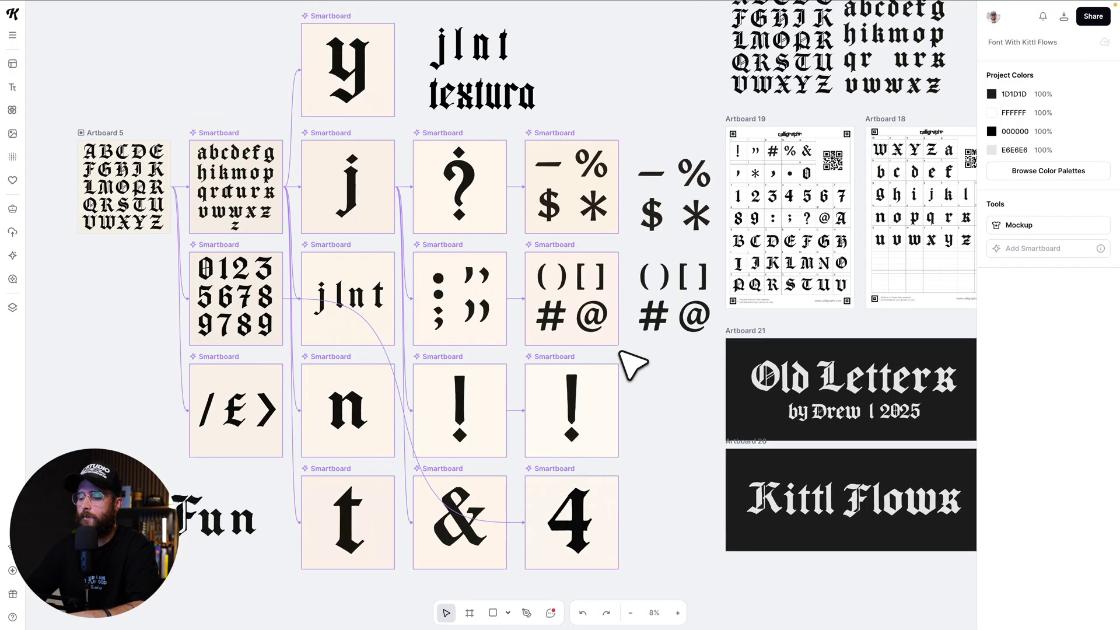
Examine the generated letter smartboards and the prompt used for the lowercase alphabet board.
scroll(633, 365, down, 2)
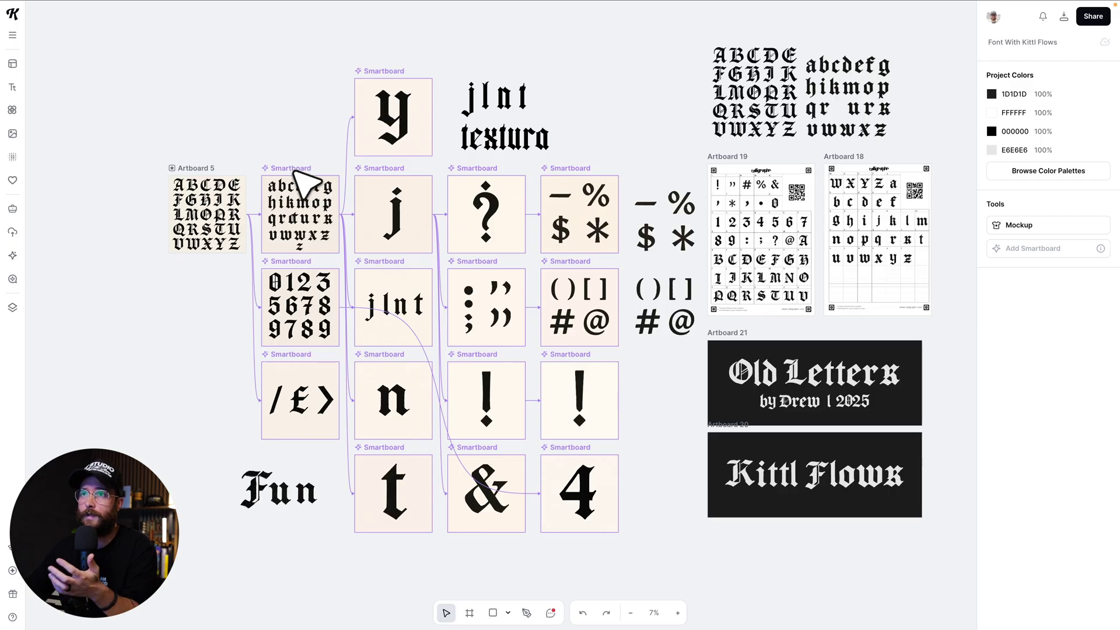
scroll(287, 169, up, 2)
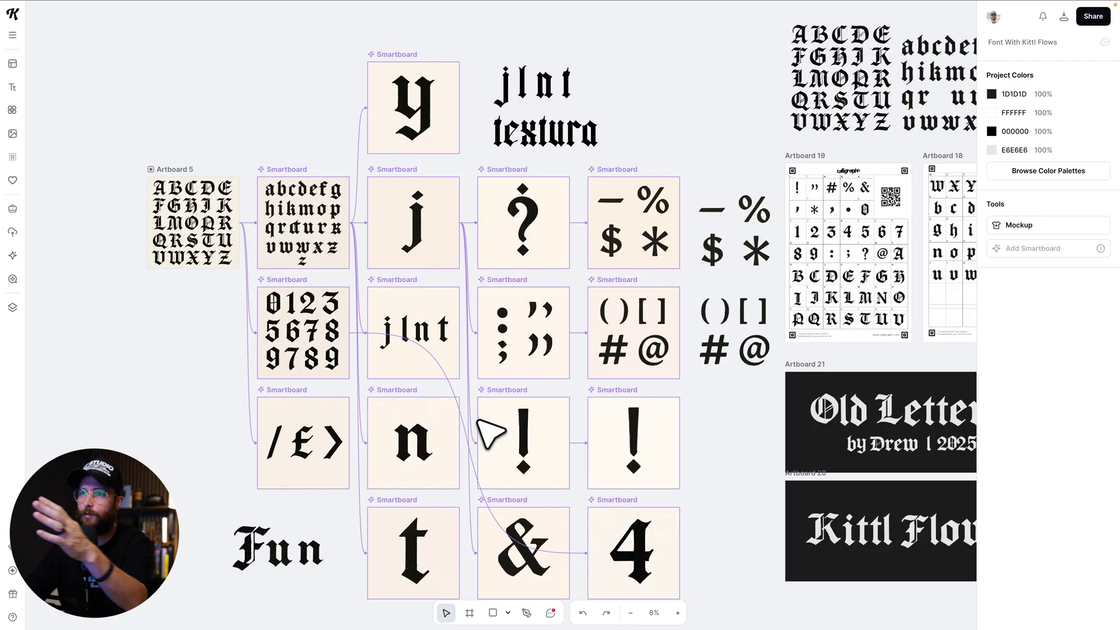
click(312, 175)
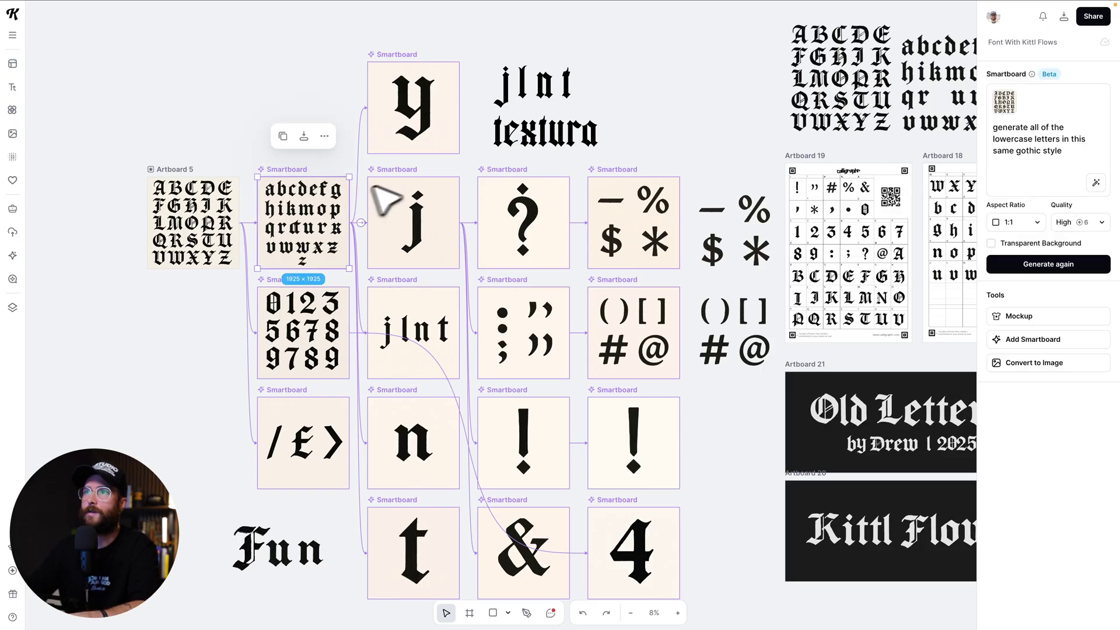
click(267, 125)
scroll(393, 275, down, 3)
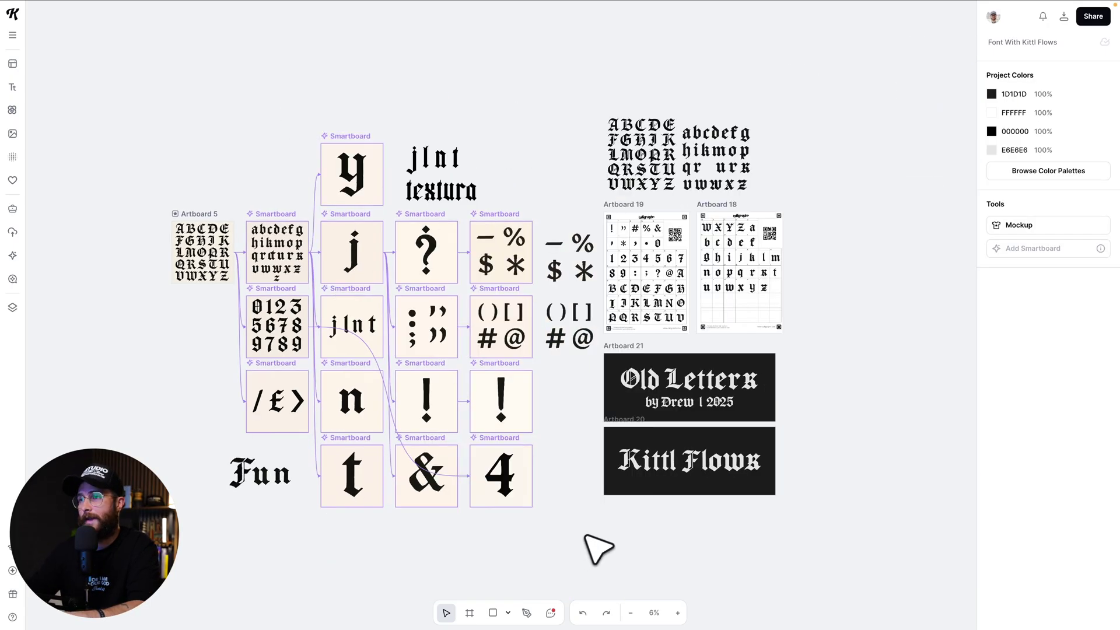
Add an enlarged text reading "Font" in the empty area below the smartboards and set its typeface to BlackletterTest.
scroll(655, 463, down, 1)
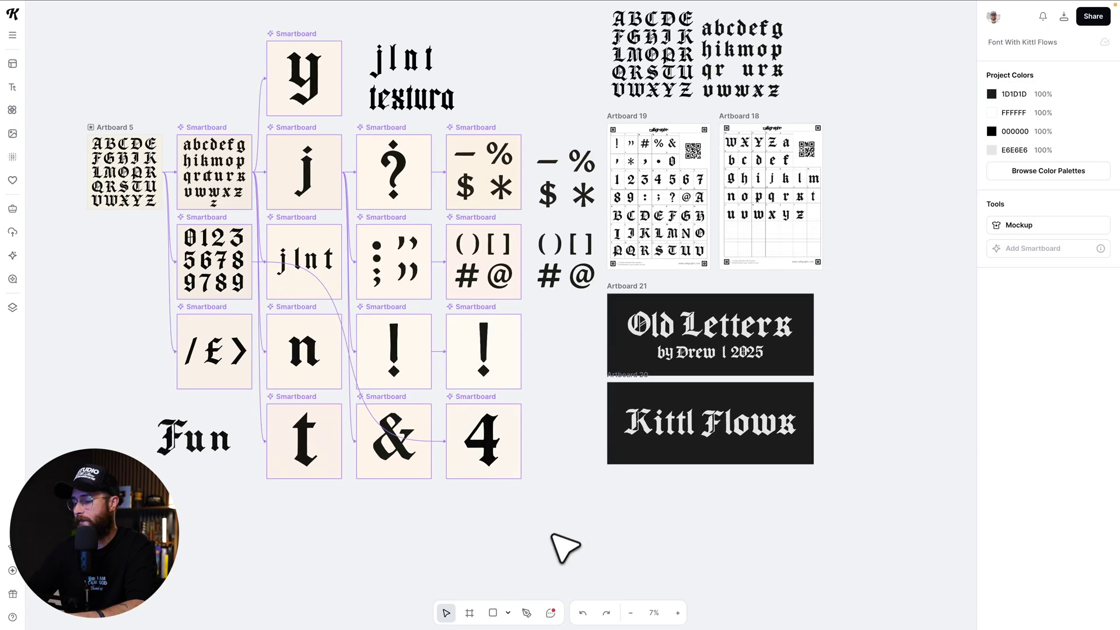
click(551, 539)
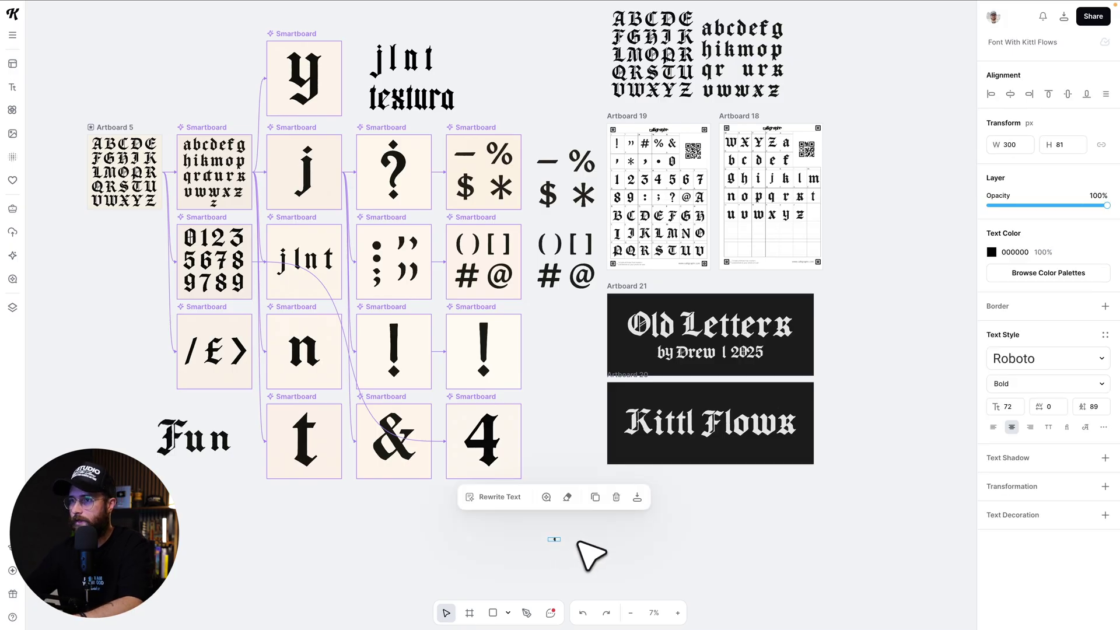
click(575, 540)
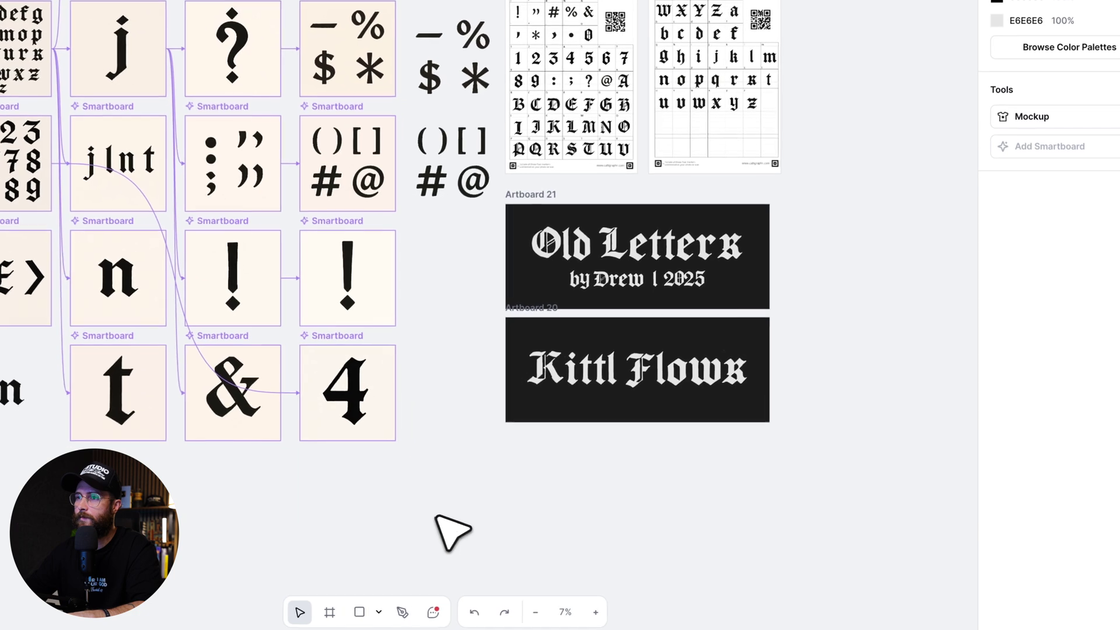
click(441, 518)
drag(457, 531, 545, 489)
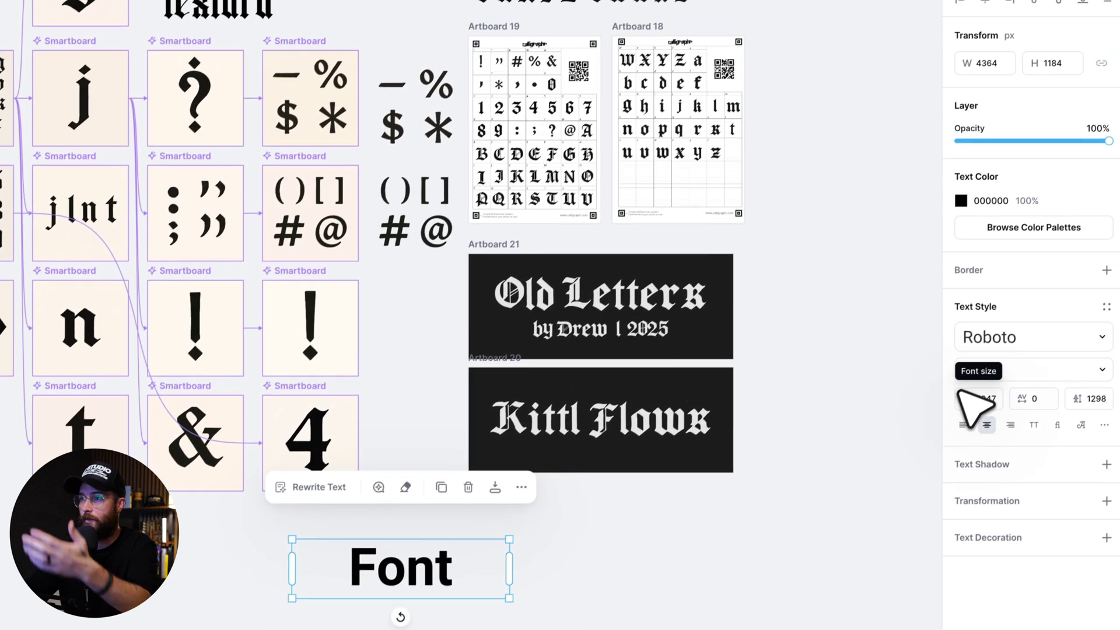
click(1034, 343)
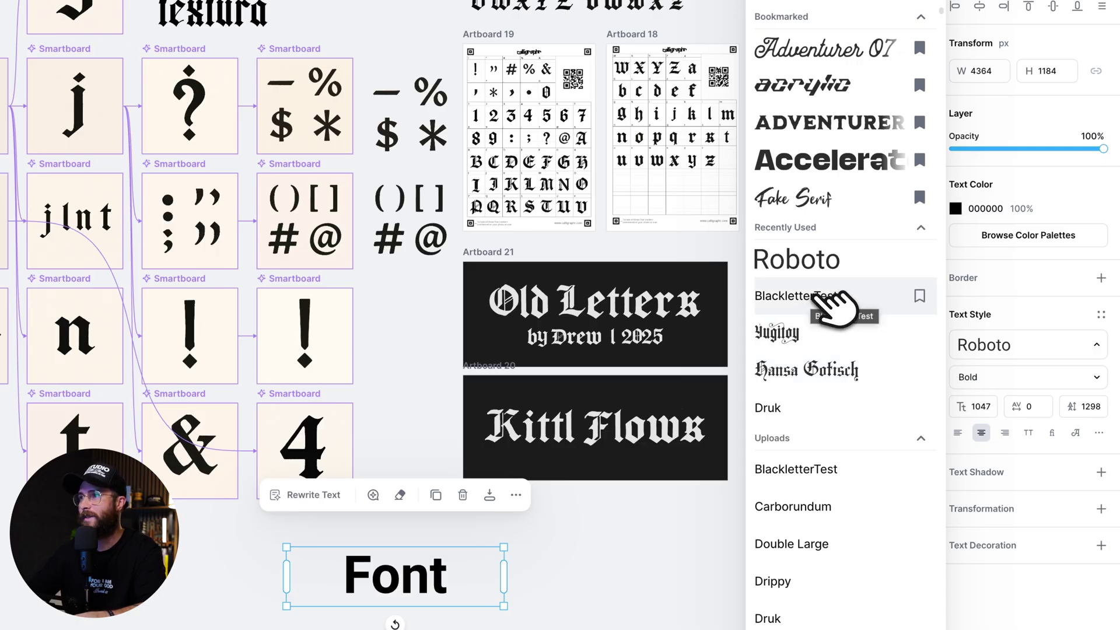
click(817, 296)
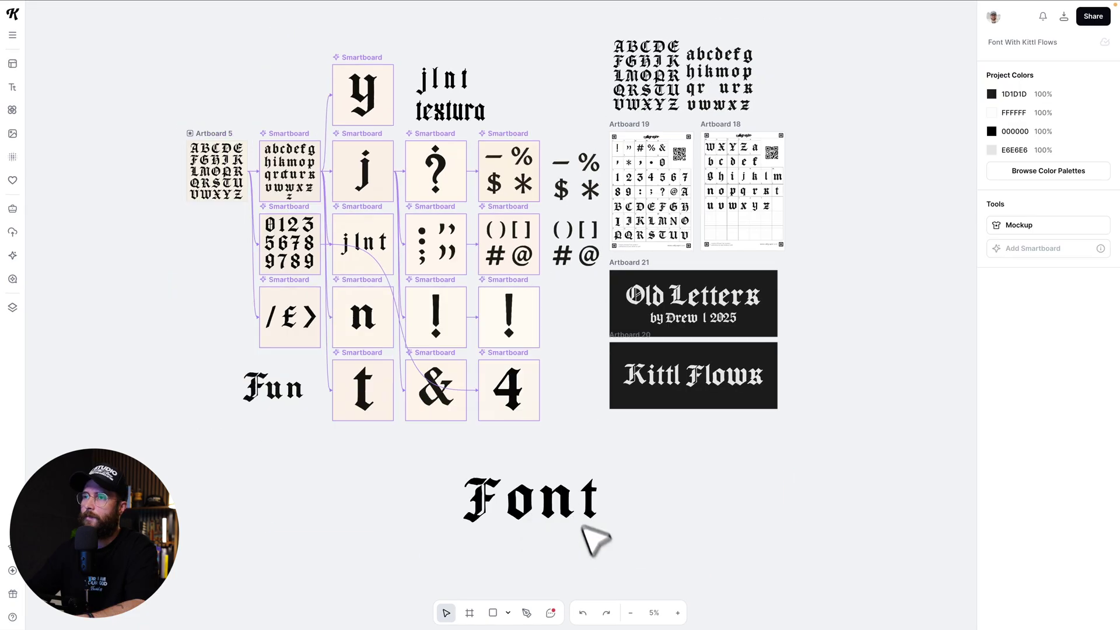
Change the wording of the "Font" text to "This is so cool".
click(572, 503)
key(ctrl+a)
text(This is so cool)
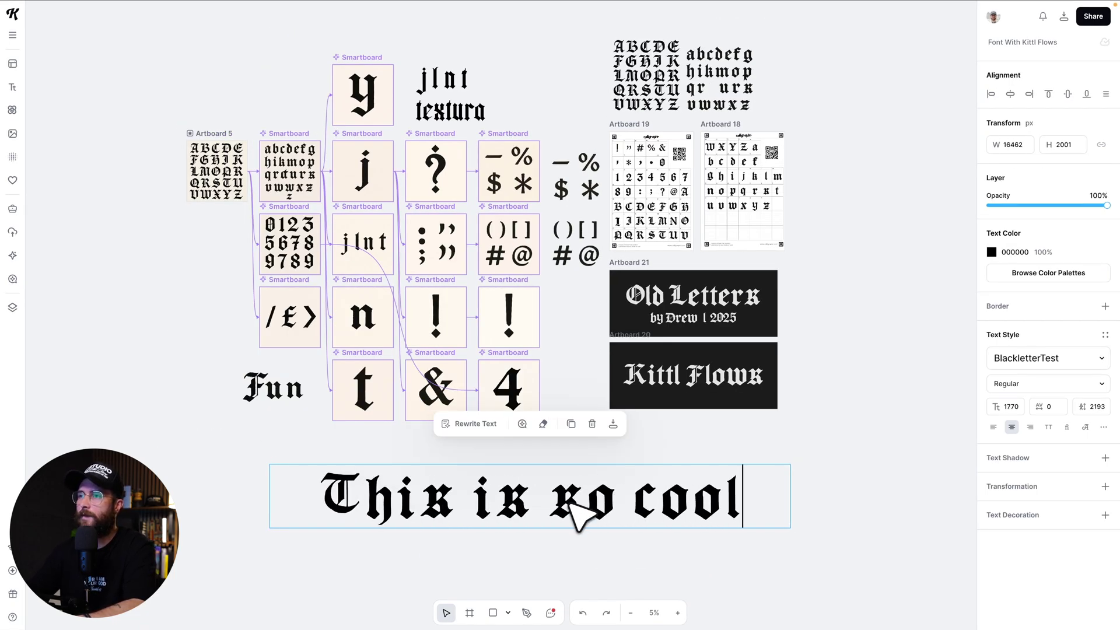
click(793, 461)
Look at Artboard 5 and go back through the AI chat history to the prompt that created the gothic capital H.
scroll(603, 490, up, 1)
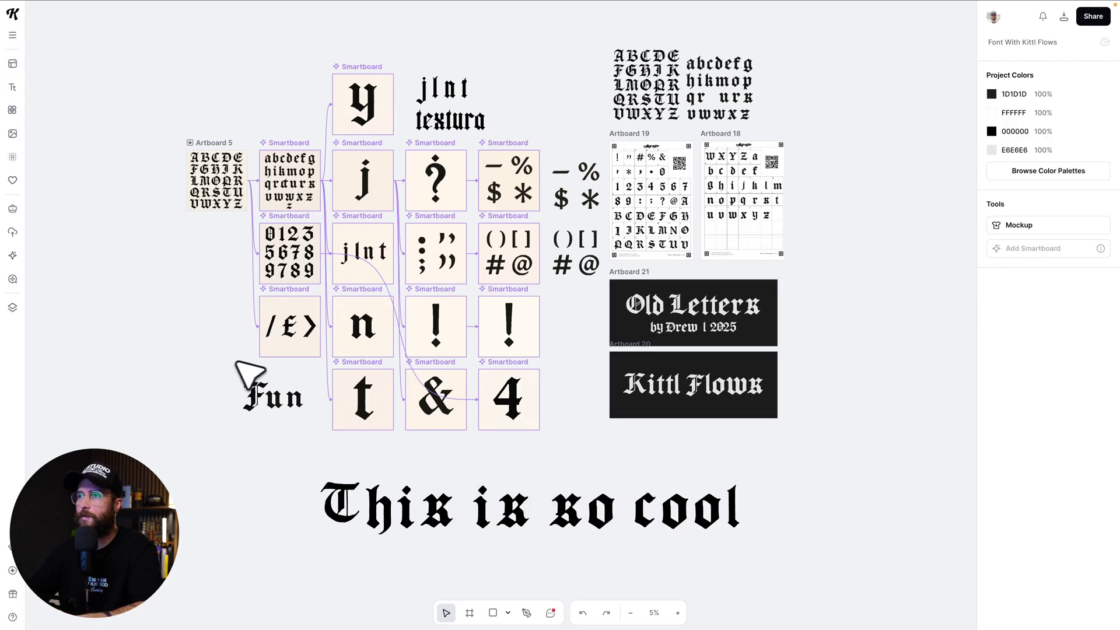
scroll(240, 365, up, 2)
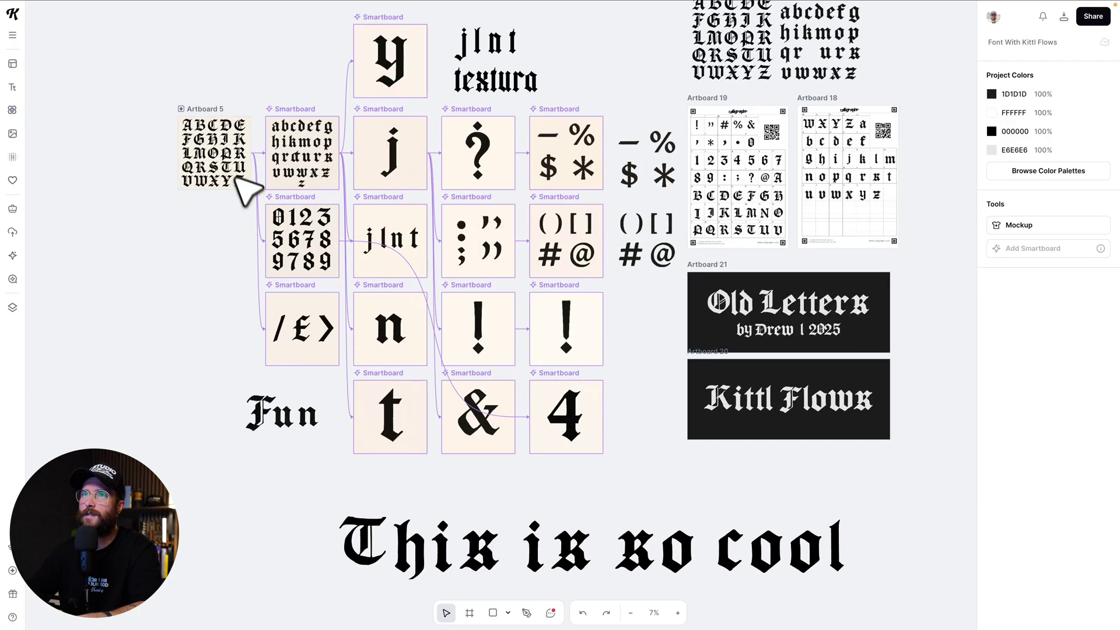
scroll(239, 182, up, 5)
scroll(236, 211, up, 3)
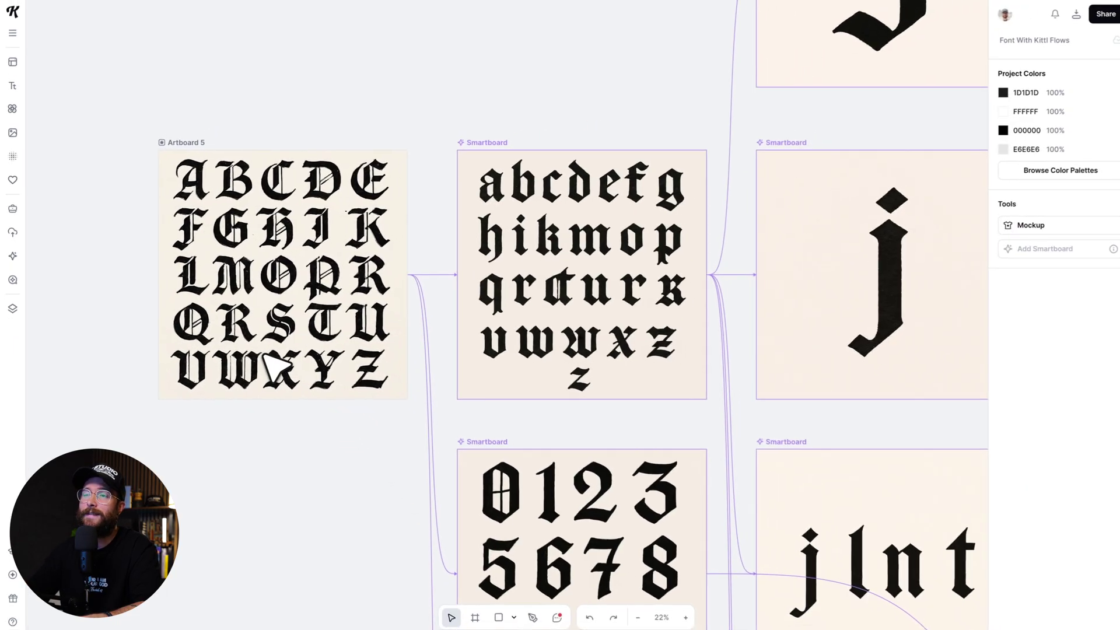
click(13, 279)
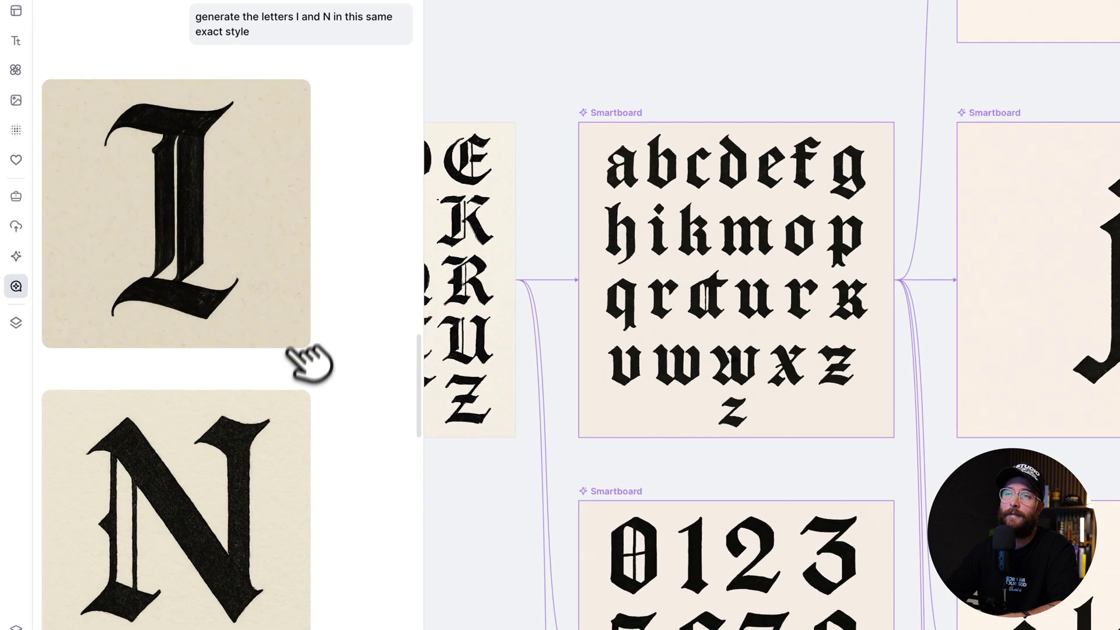
scroll(306, 362, up, 1)
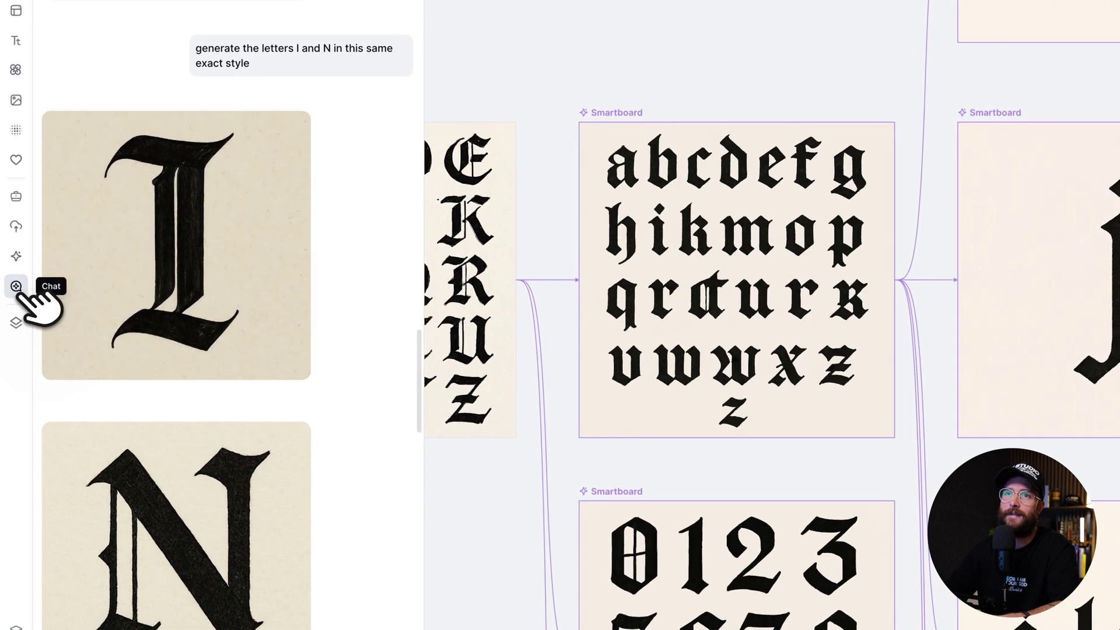
scroll(178, 335, up, 6)
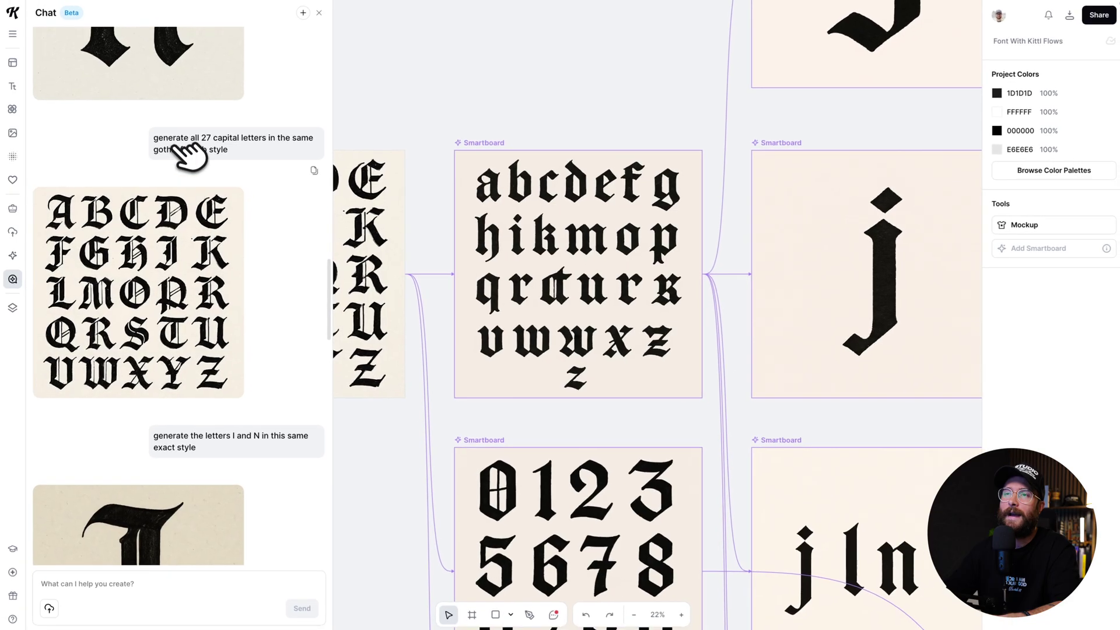
scroll(245, 151, up, 2)
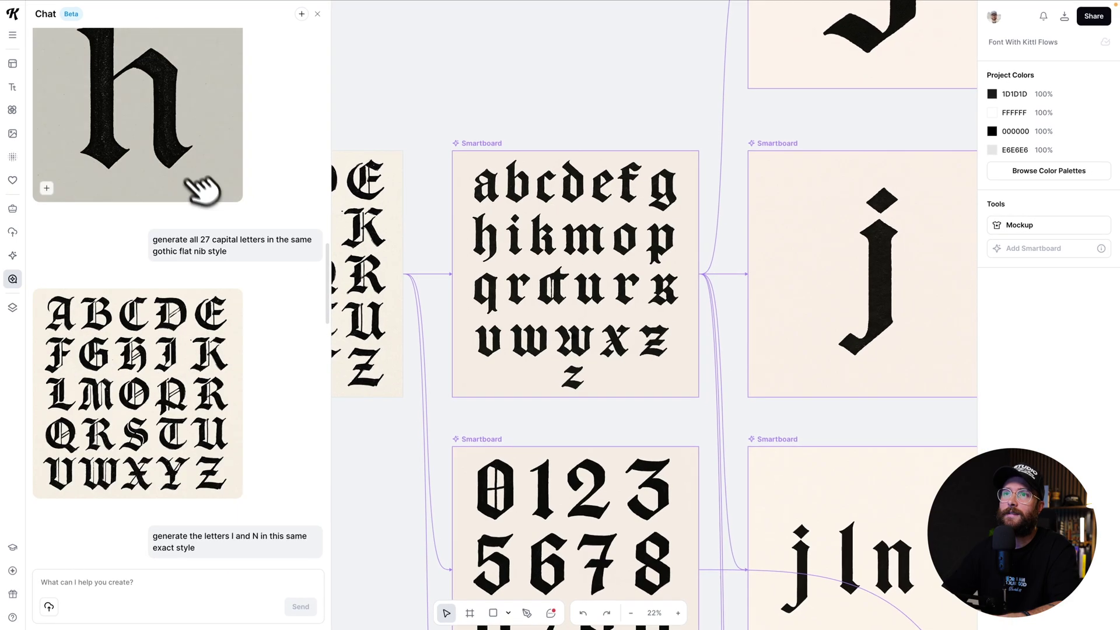
scroll(192, 245, up, 3)
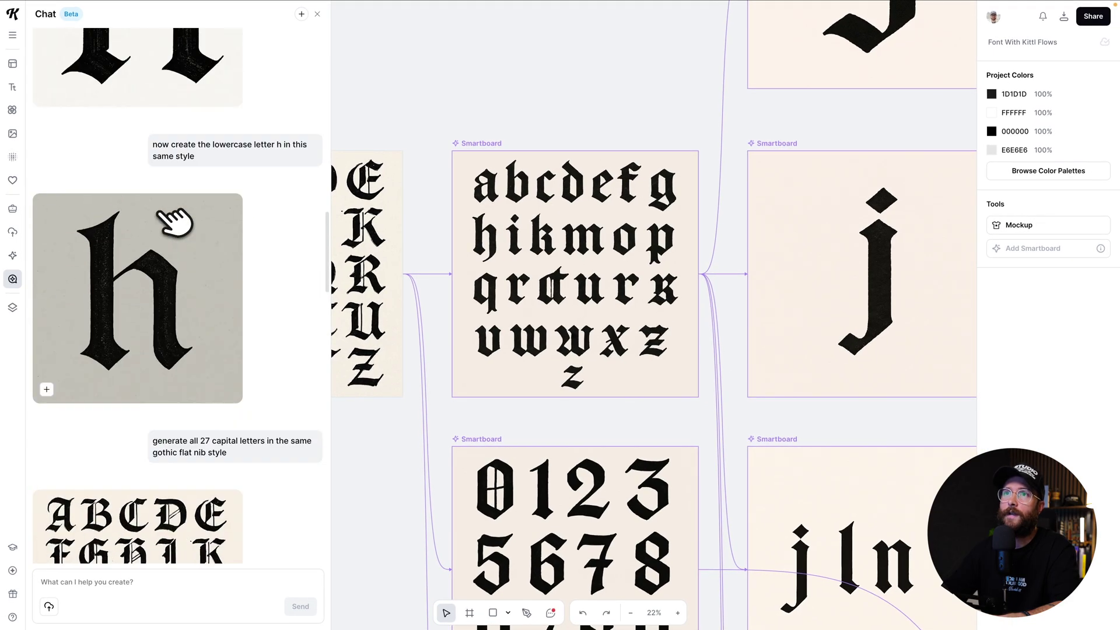
scroll(187, 192, up, 3)
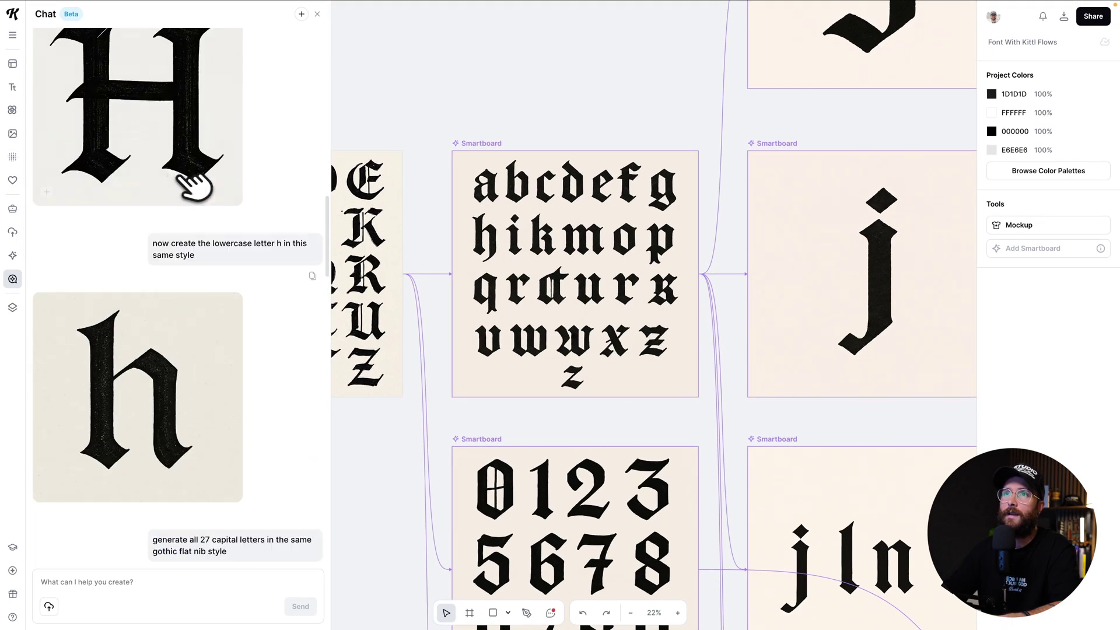
scroll(178, 167, up, 1)
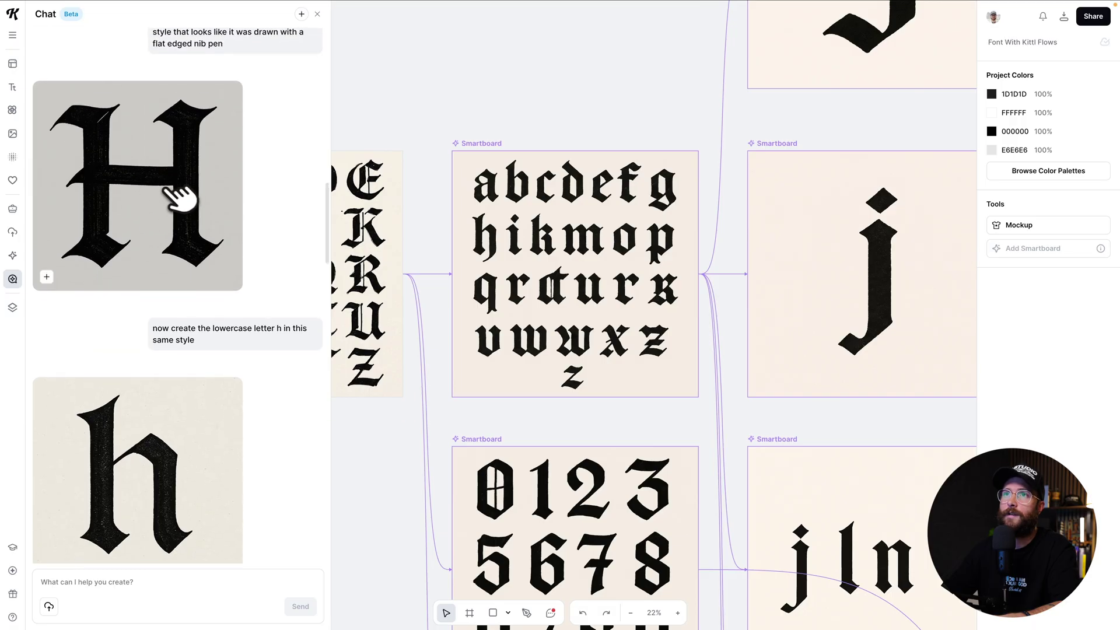
scroll(161, 125, up, 1)
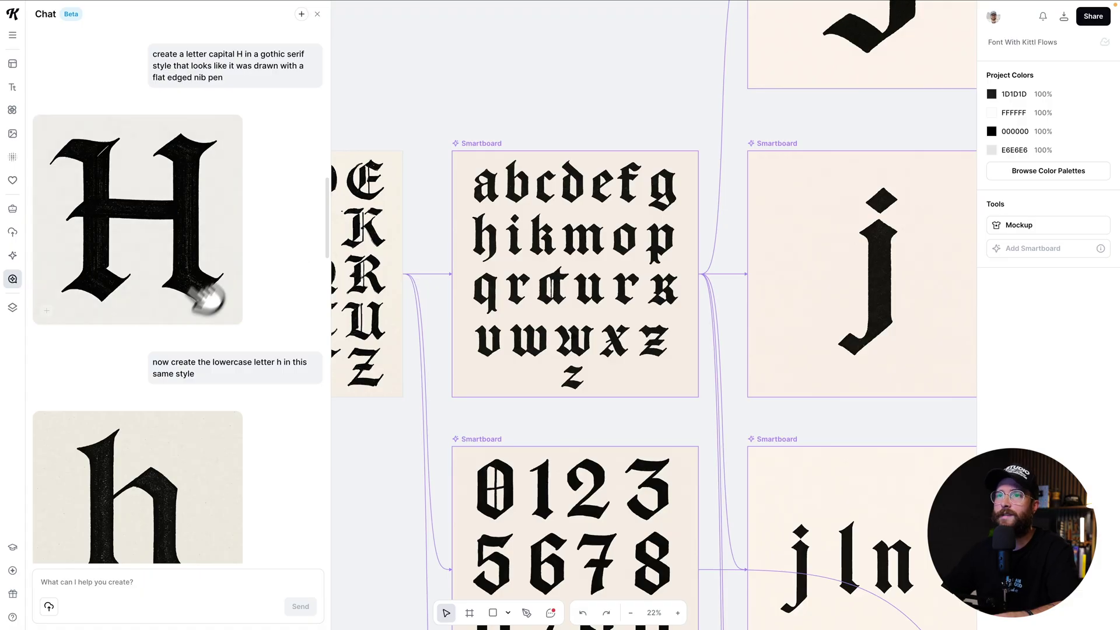
Review the follow-up chat prompts for lowercase h, all capital letters, and the letters I and N, and close the chat.
scroll(234, 344, down, 5)
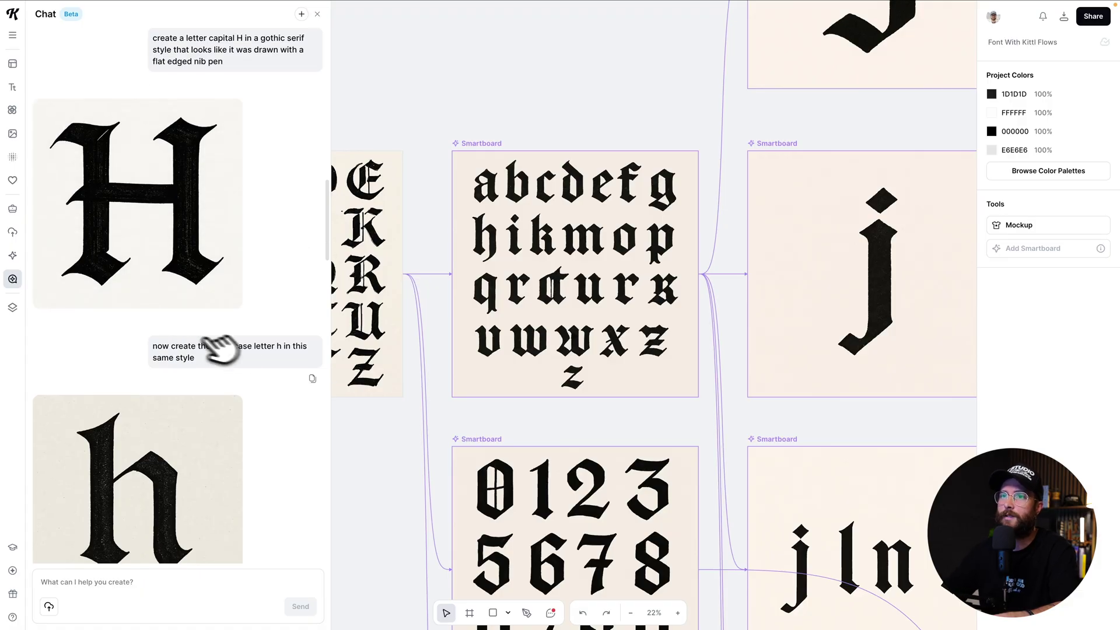
scroll(296, 347, down, 5)
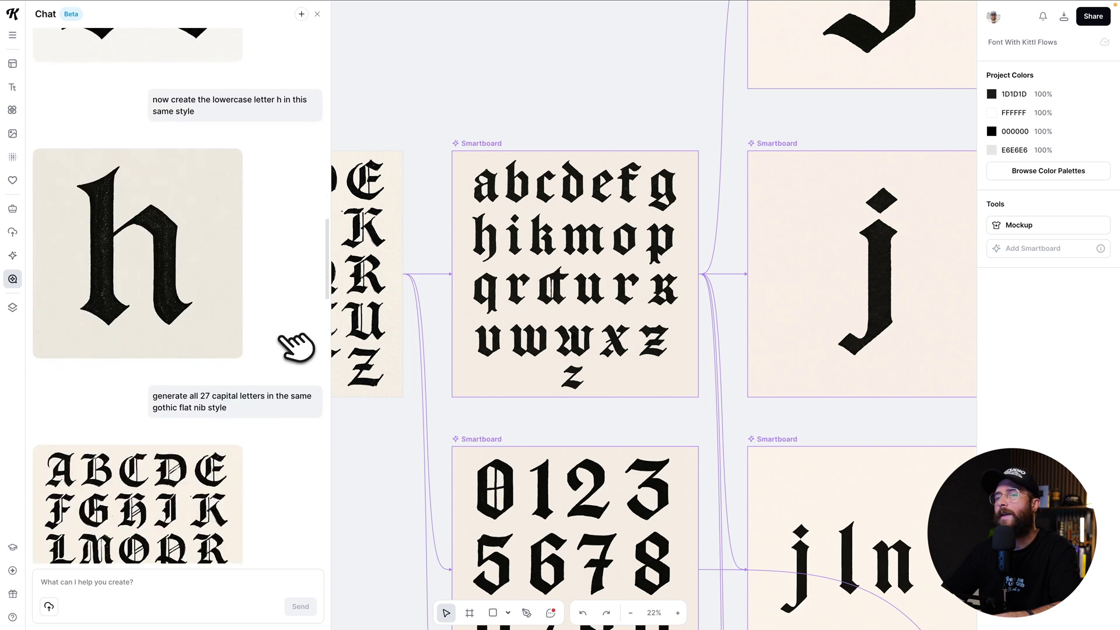
scroll(233, 373, down, 3)
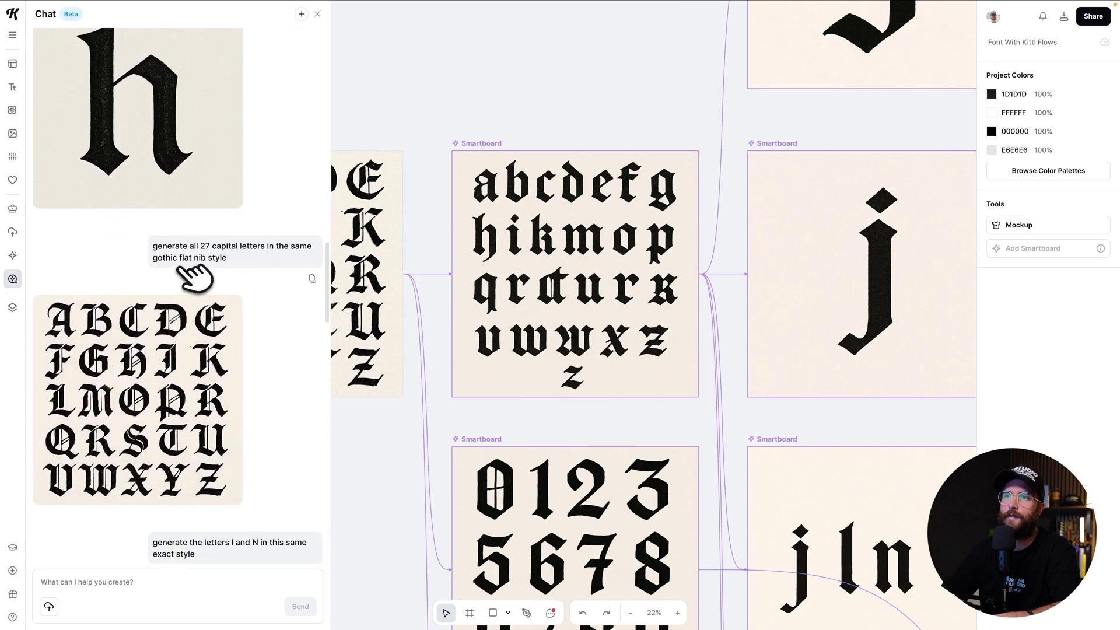
scroll(201, 367, down, 10)
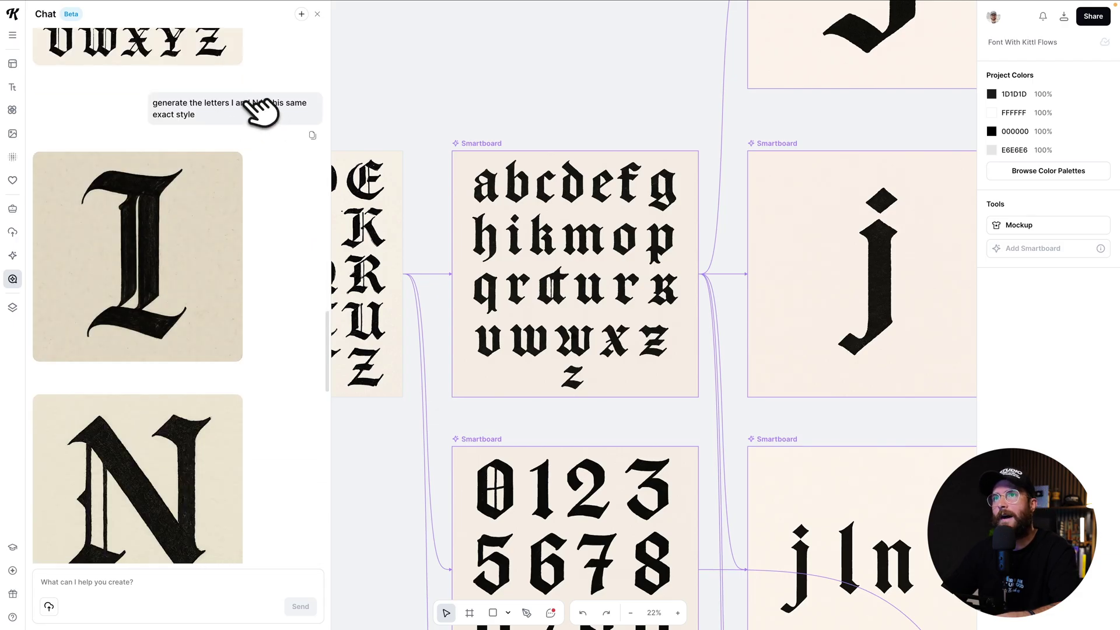
scroll(239, 233, down, 3)
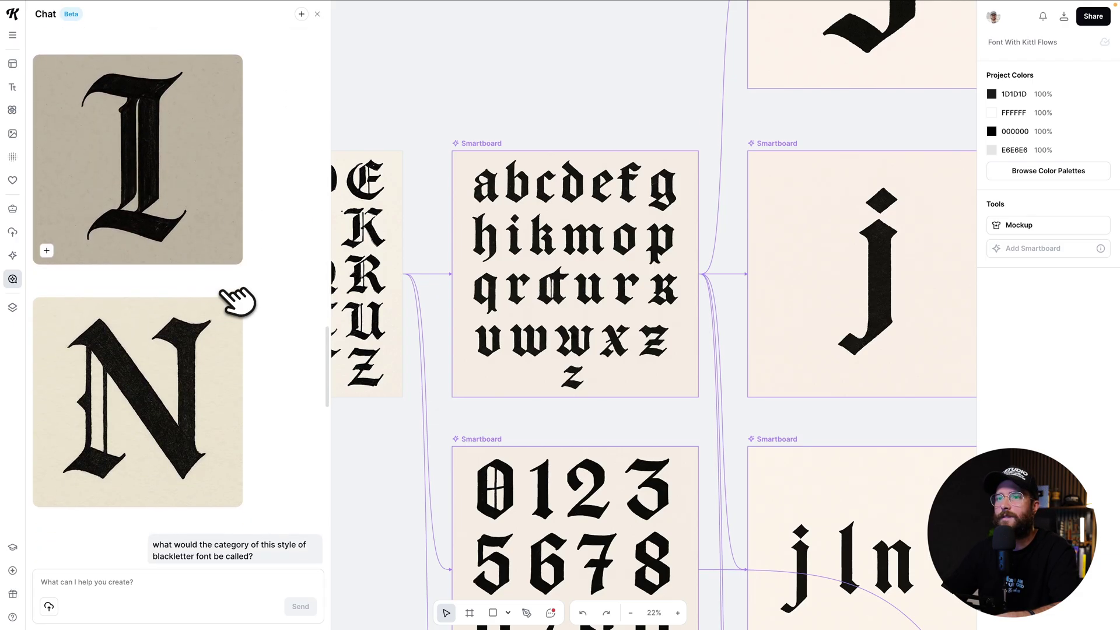
scroll(274, 175, up, 1)
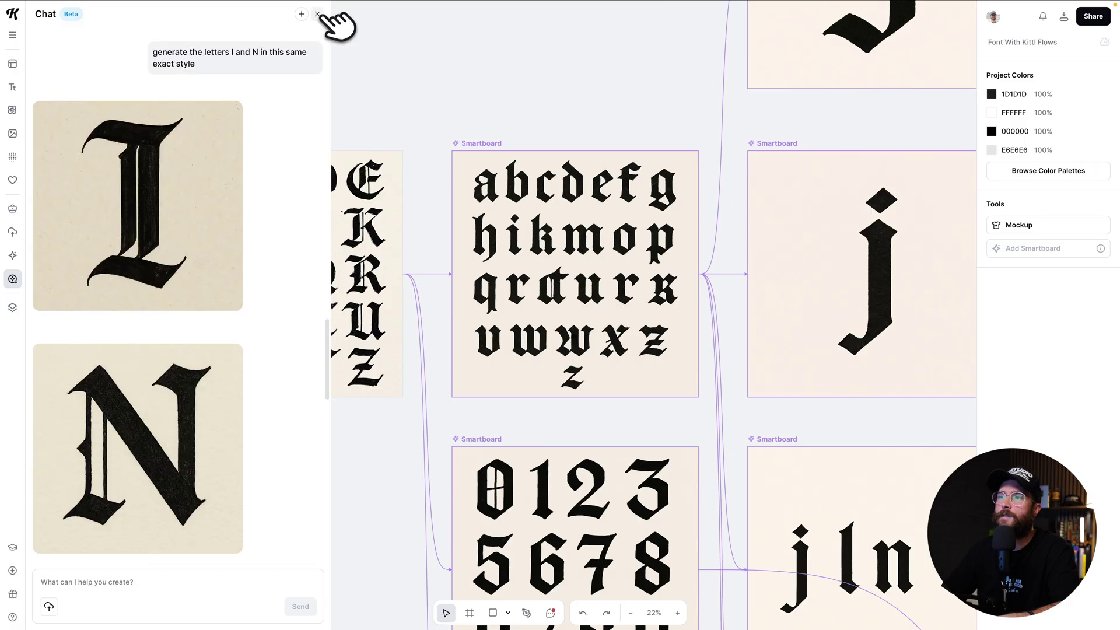
click(317, 14)
Create a new smartboard linked from Artboard 5 and reposition it in the area below the first column of smartboards.
click(350, 187)
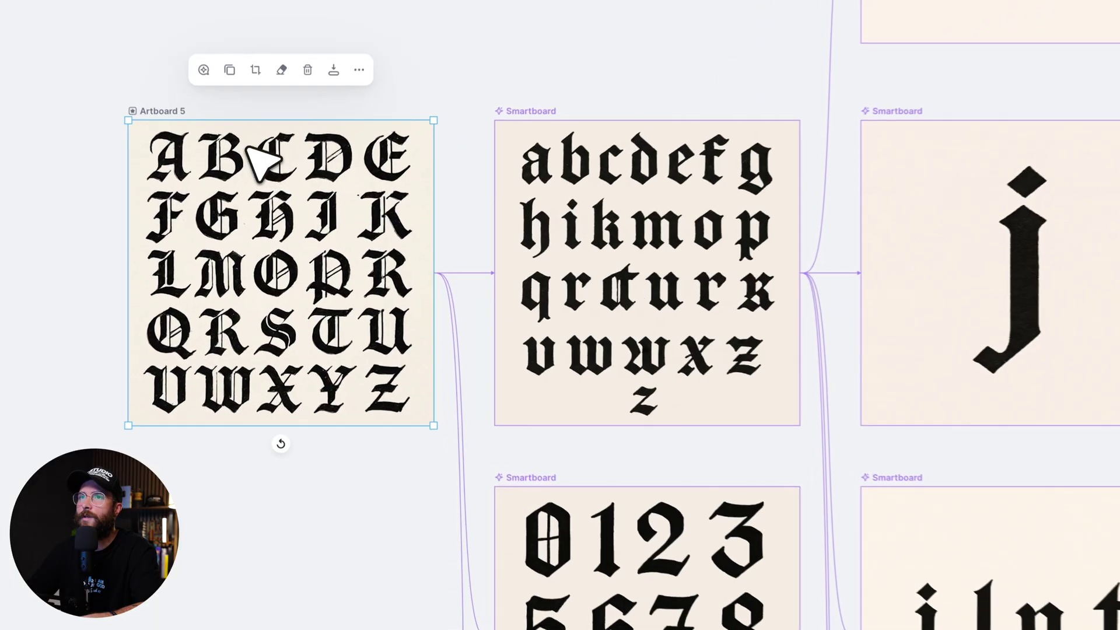
click(175, 111)
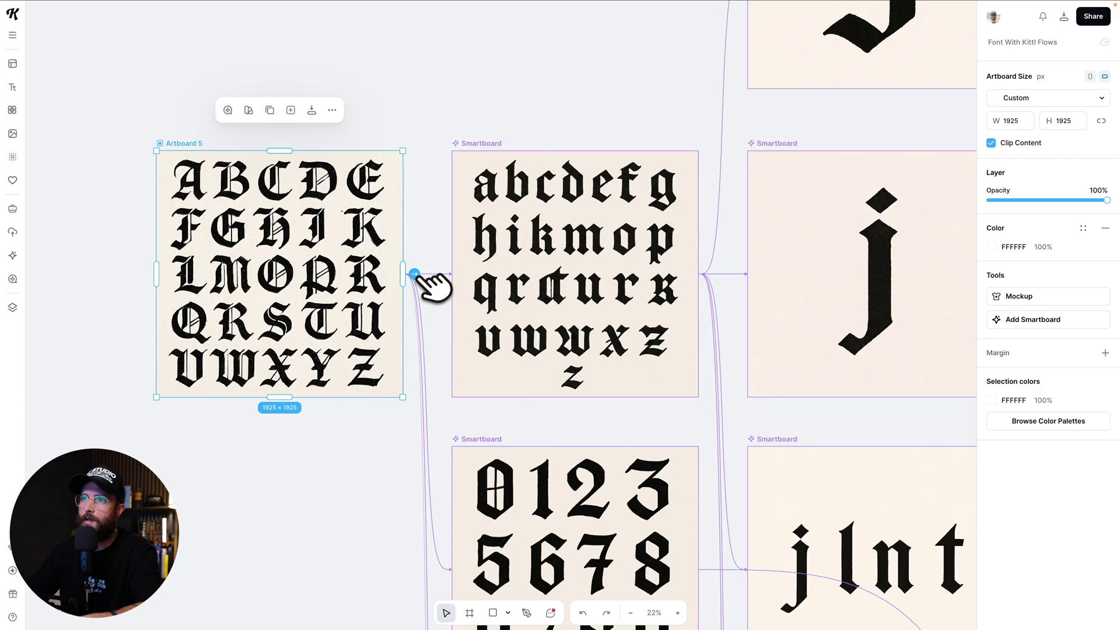
click(414, 273)
drag(415, 192, 402, 217)
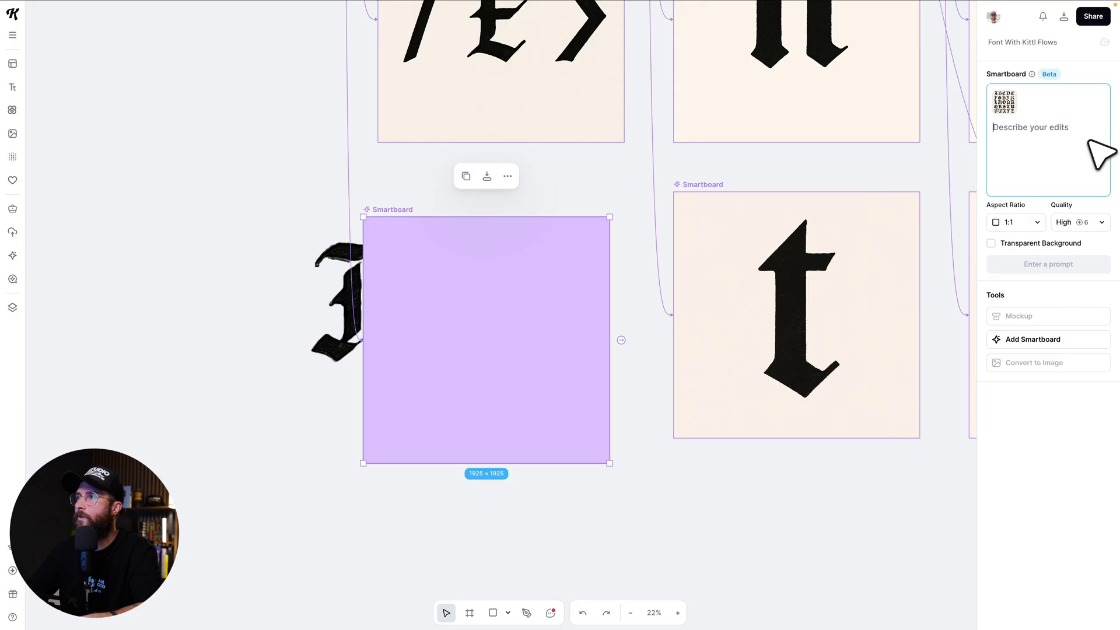
drag(422, 216, 393, 203)
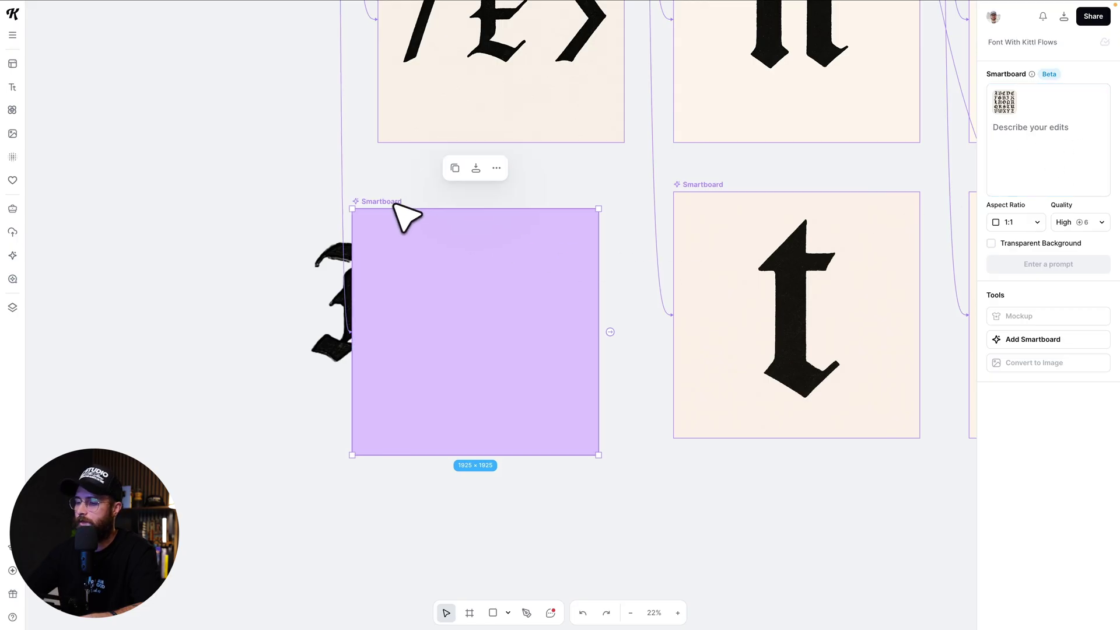
Delete the new empty smartboard below the first column.
key(Delete)
scroll(385, 204, down, 3)
scroll(379, 201, up, 10)
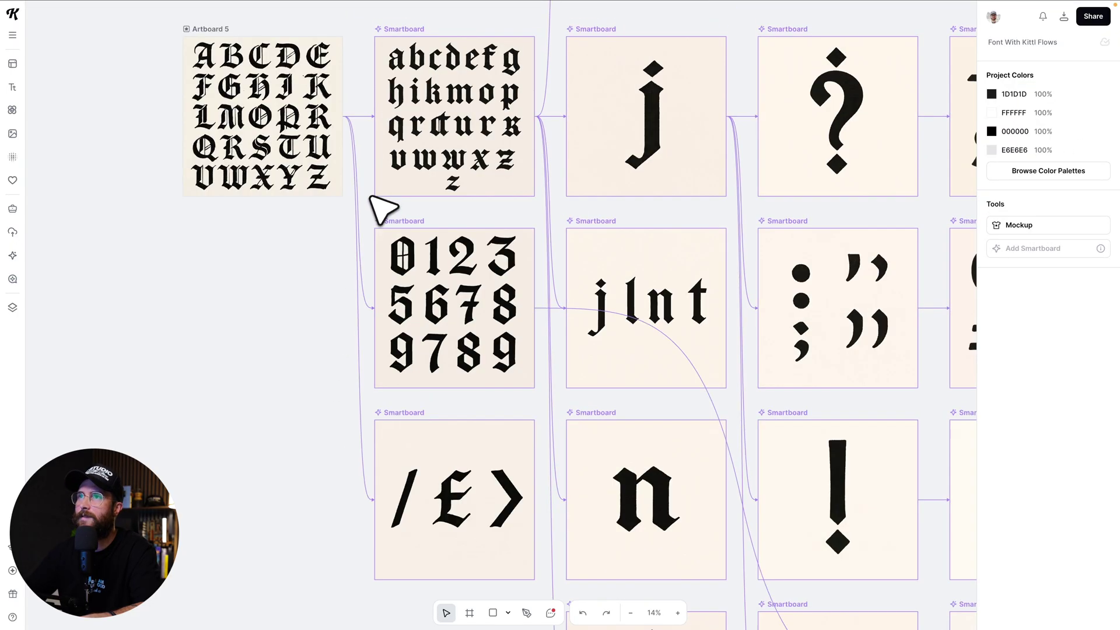
Review the prompts behind the smartboards for the lowercase alphabet, the letter j and the letter y.
scroll(432, 50, up, 5)
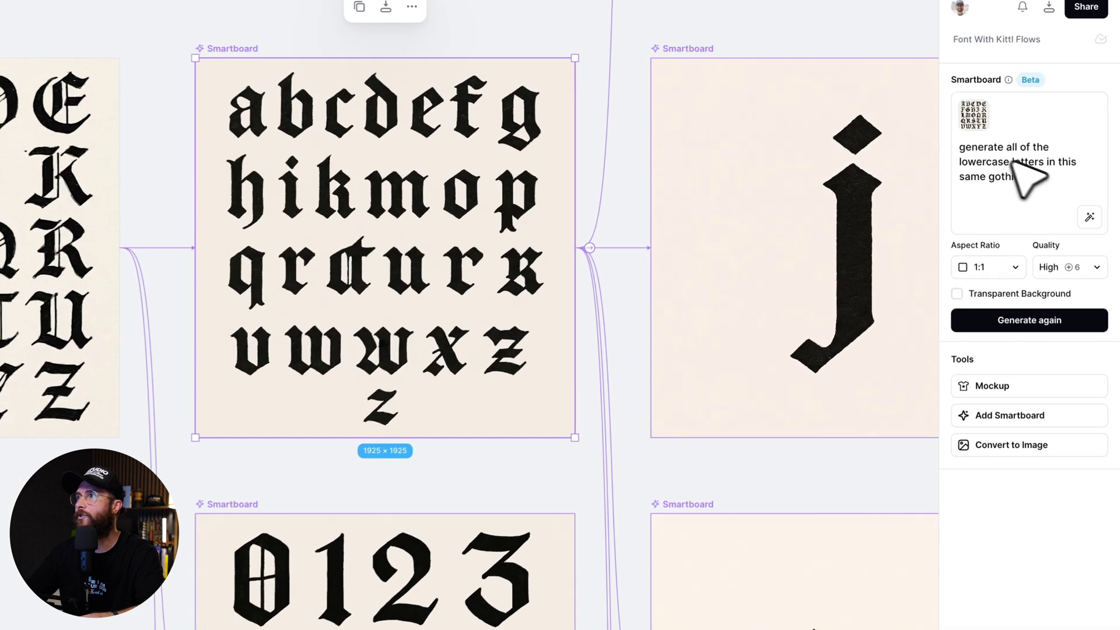
drag(1057, 185, 1022, 176)
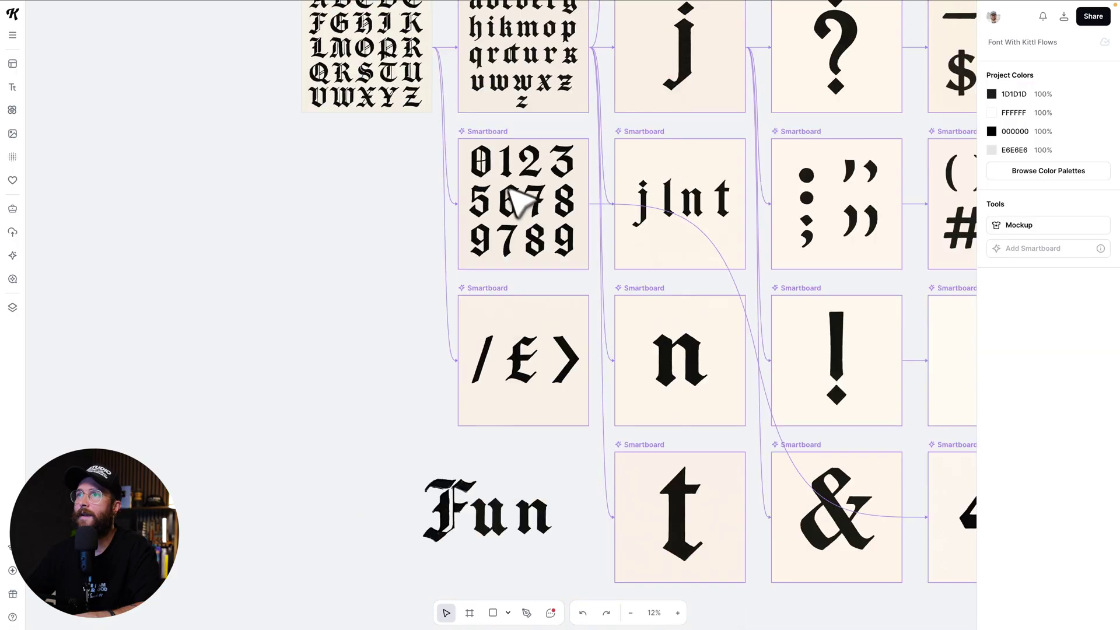
scroll(528, 222, up, 5)
scroll(535, 231, up, 3)
scroll(536, 230, right, 3)
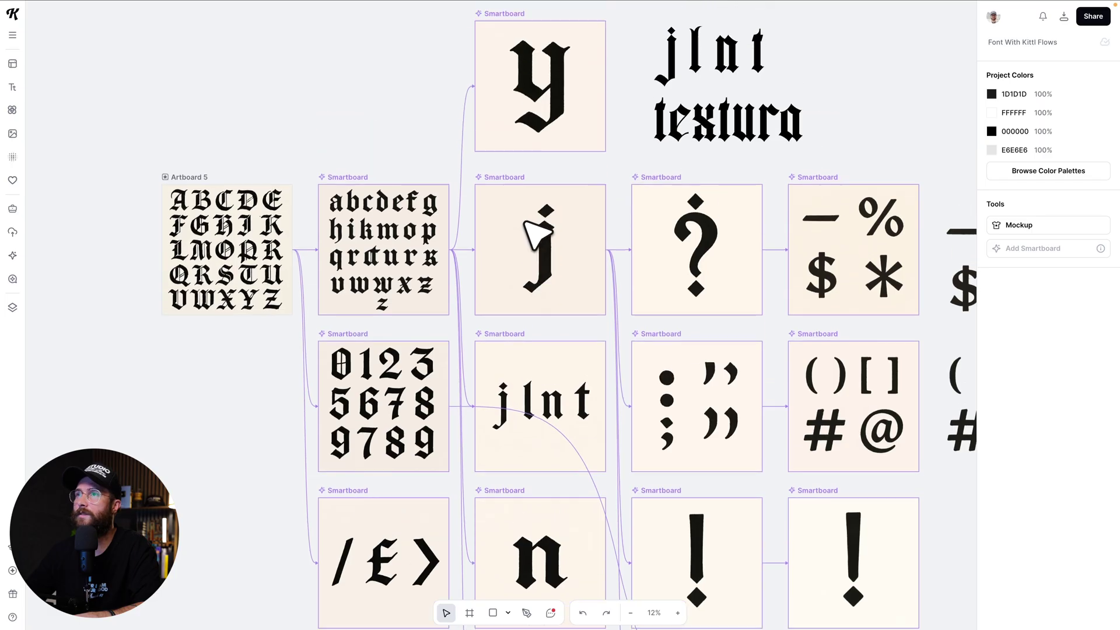
scroll(467, 245, up, 3)
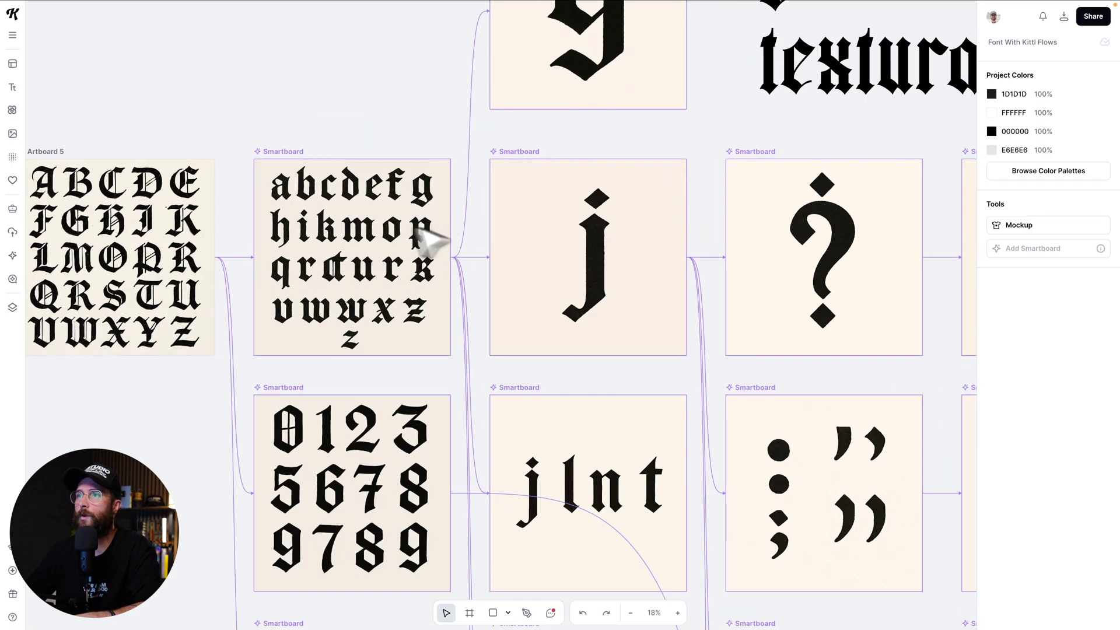
click(519, 169)
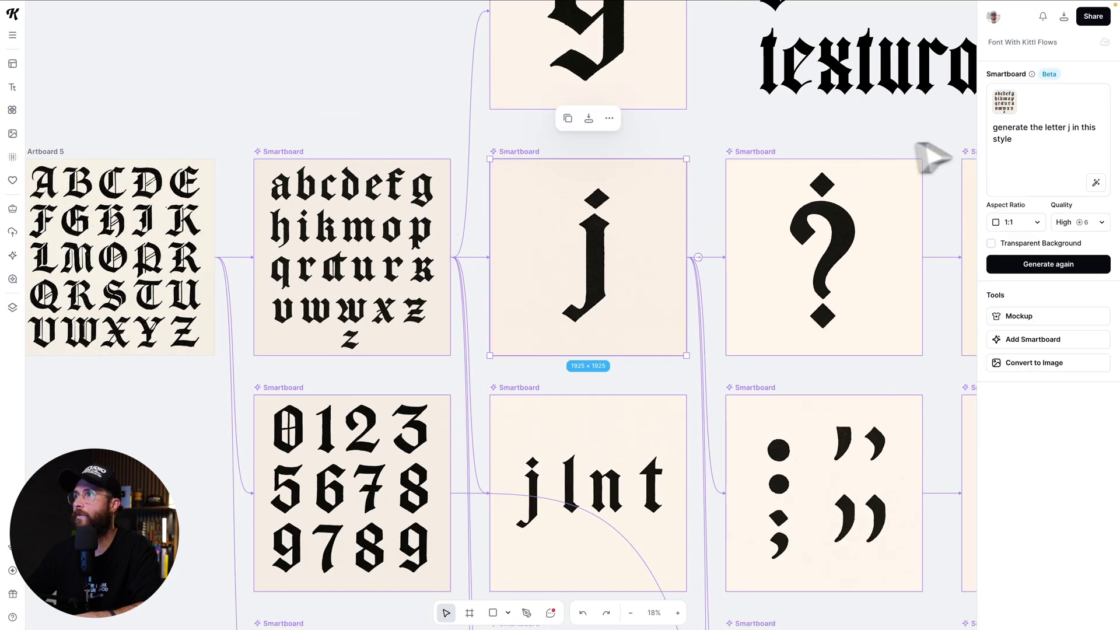
scroll(638, 220, up, 4)
click(551, 79)
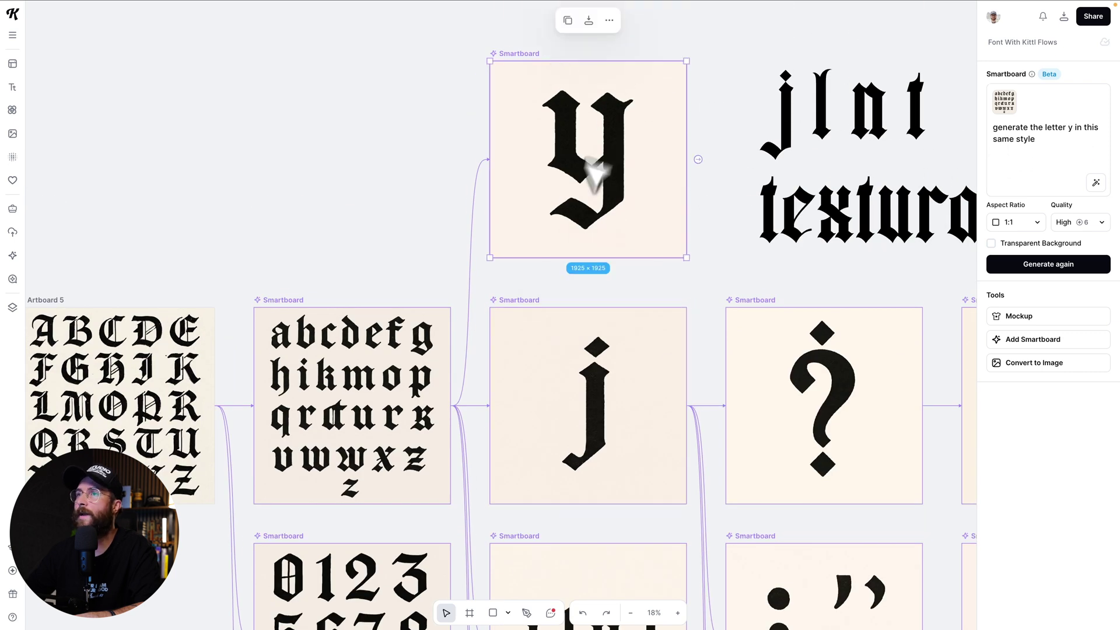
Select Artboard 5 and review the prompt of the numbers smartboard linked from it.
scroll(333, 295, down, 5)
click(334, 295)
scroll(325, 284, down, 3)
click(153, 99)
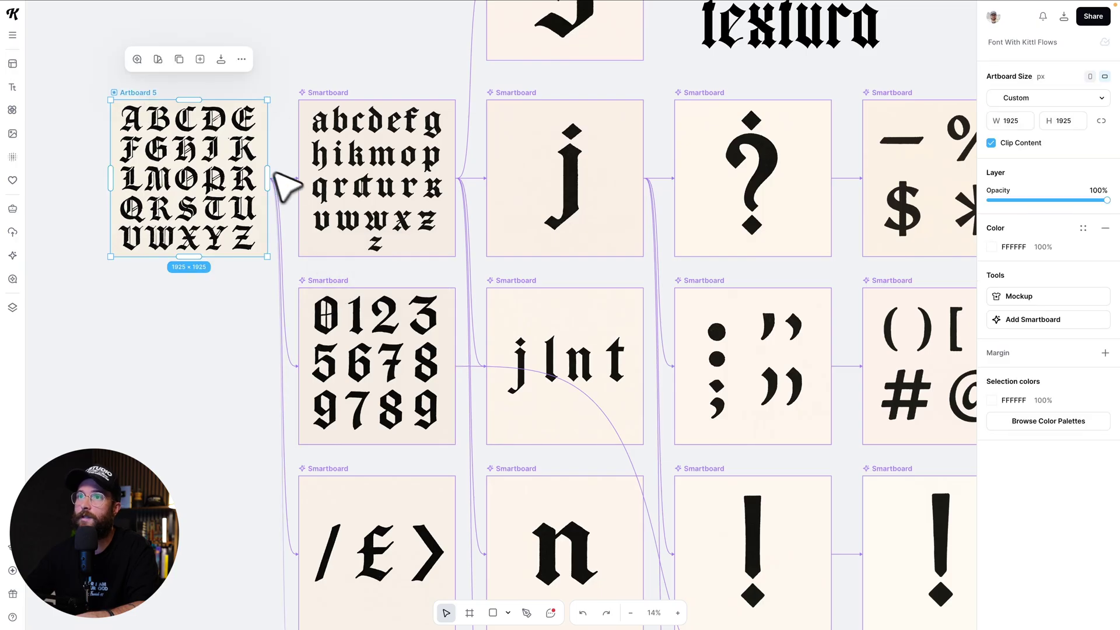
click(335, 290)
drag(1086, 153, 993, 126)
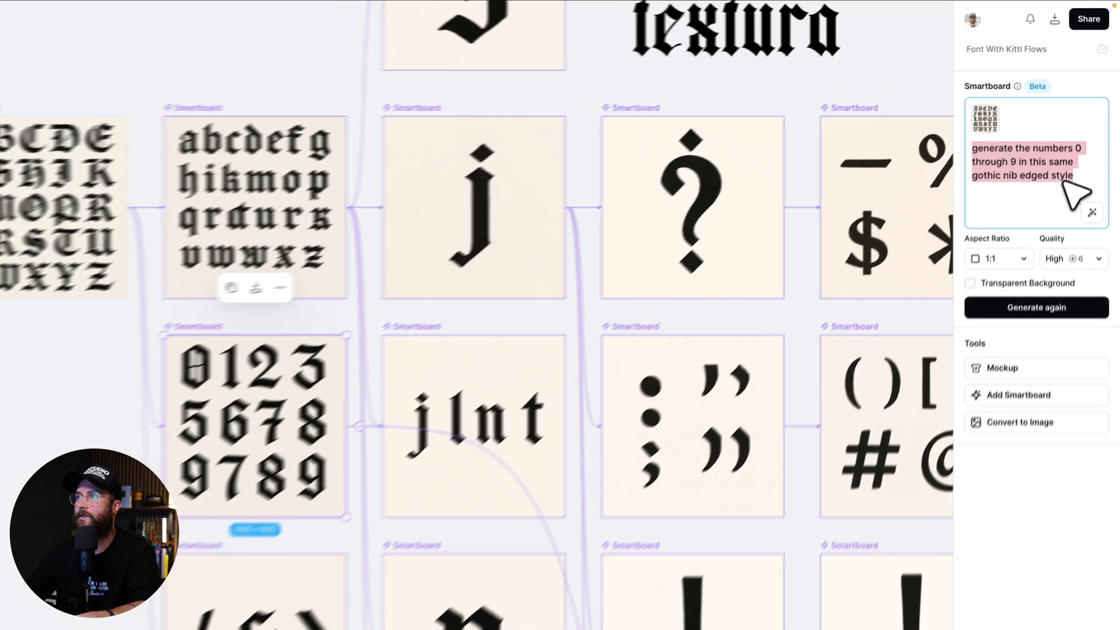
click(1049, 201)
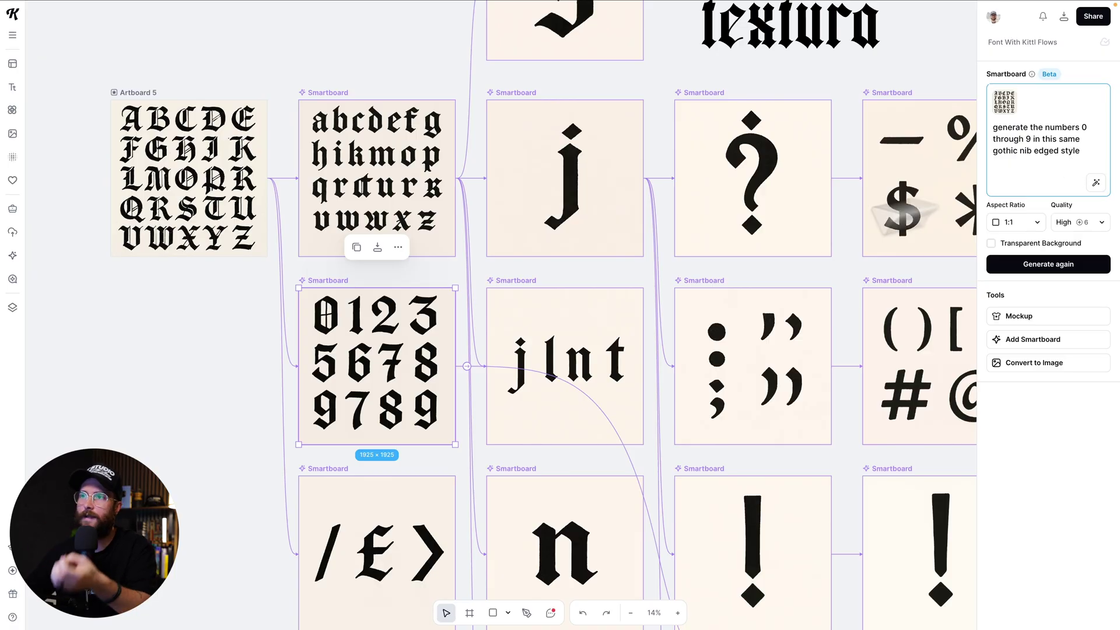
Trace the link of the number 4 smartboard by moving it next to the numbers smartboard and back.
scroll(545, 288, down, 5)
click(607, 502)
click(373, 235)
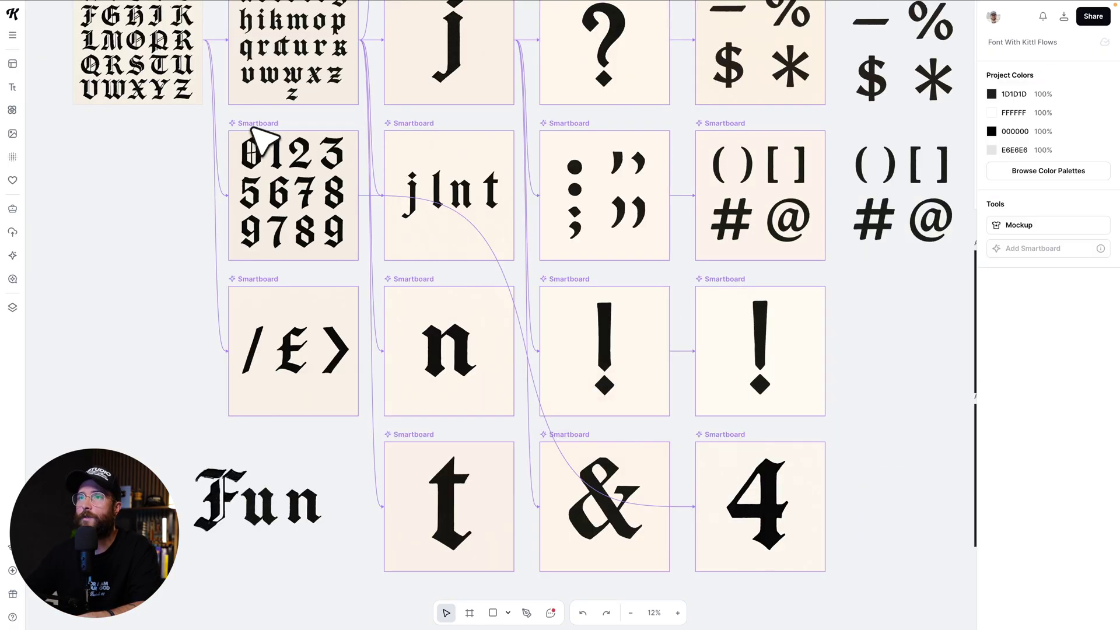
drag(723, 448, 170, 162)
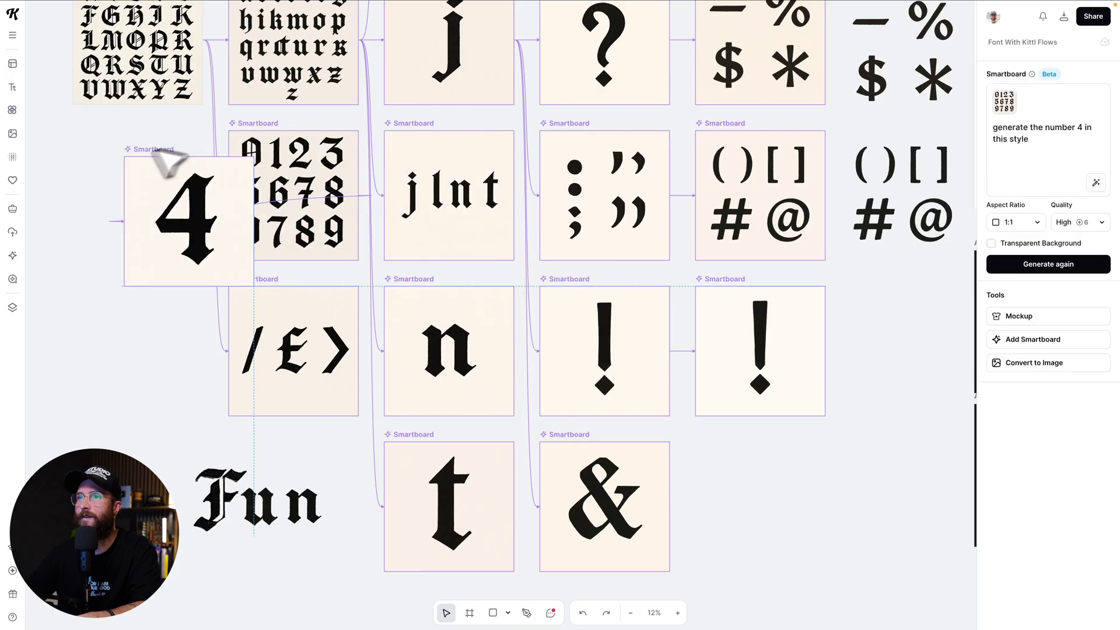
Compare the prompts of the two exclamation mark smartboards, moving the second one aside and returning it to its place.
click(615, 295)
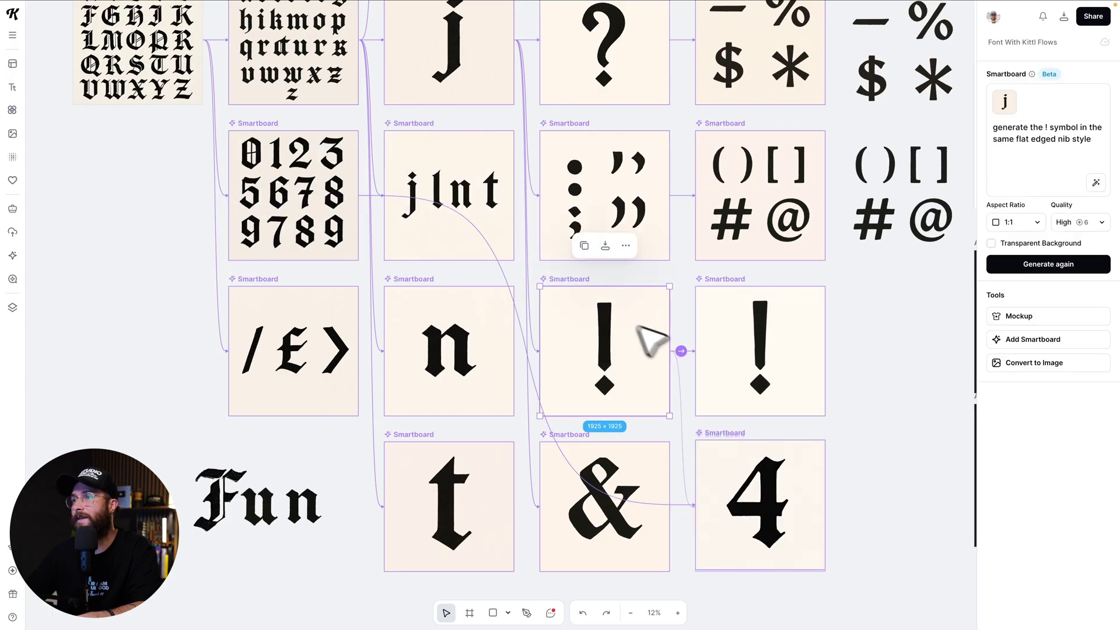
drag(730, 284, 794, 284)
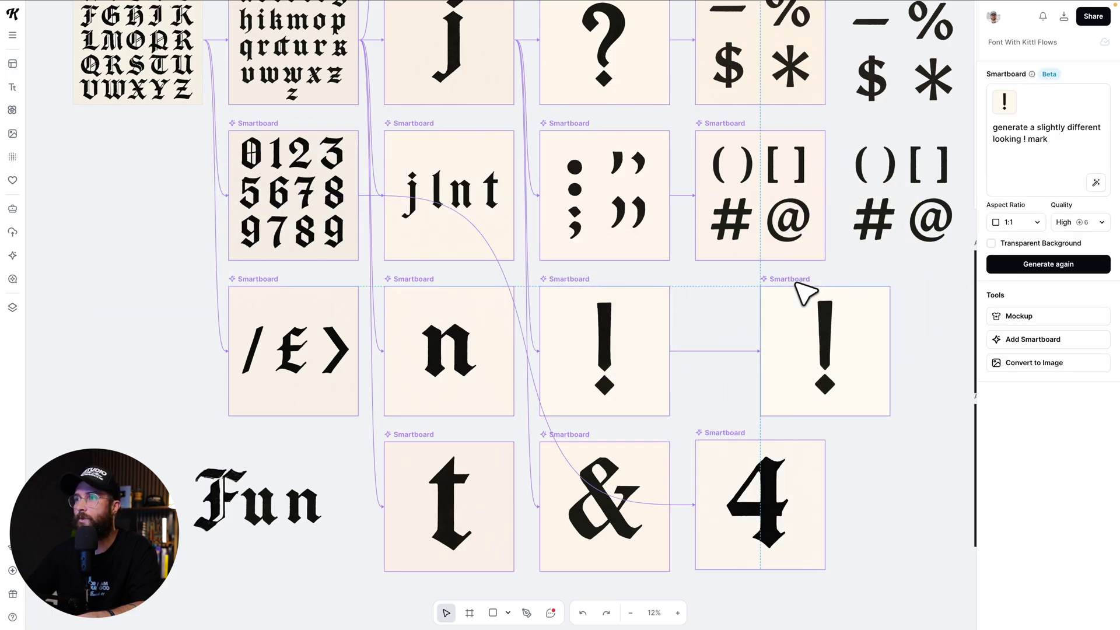
drag(618, 290, 585, 281)
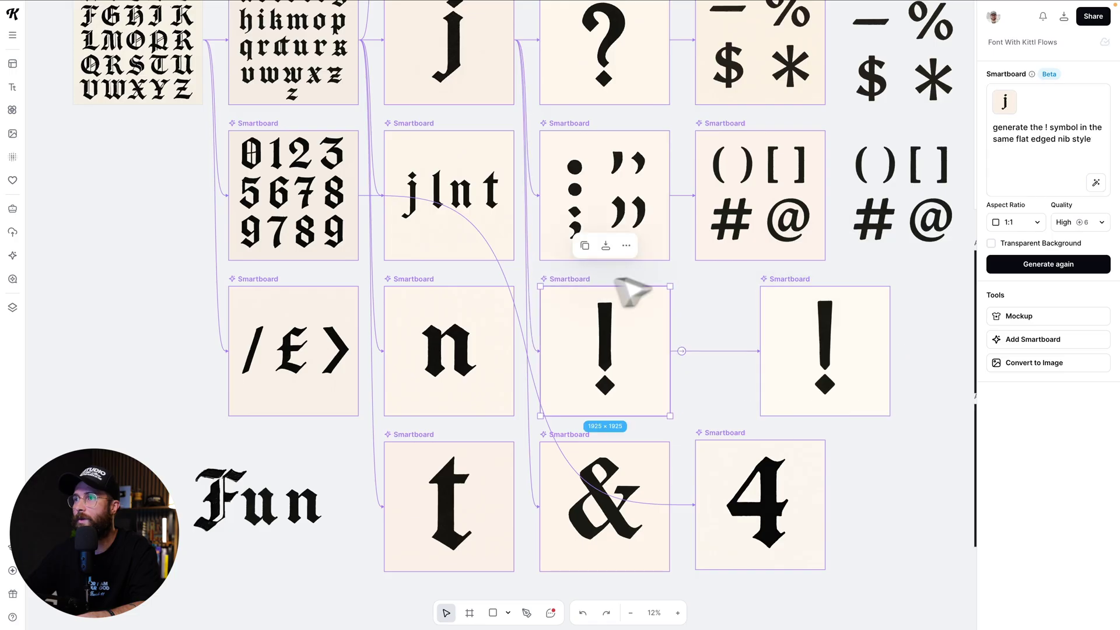
drag(784, 279, 767, 250)
mouse_move(708, 280)
mouse_down()
mouse_move(741, 279)
mouse_move(720, 281)
mouse_up()
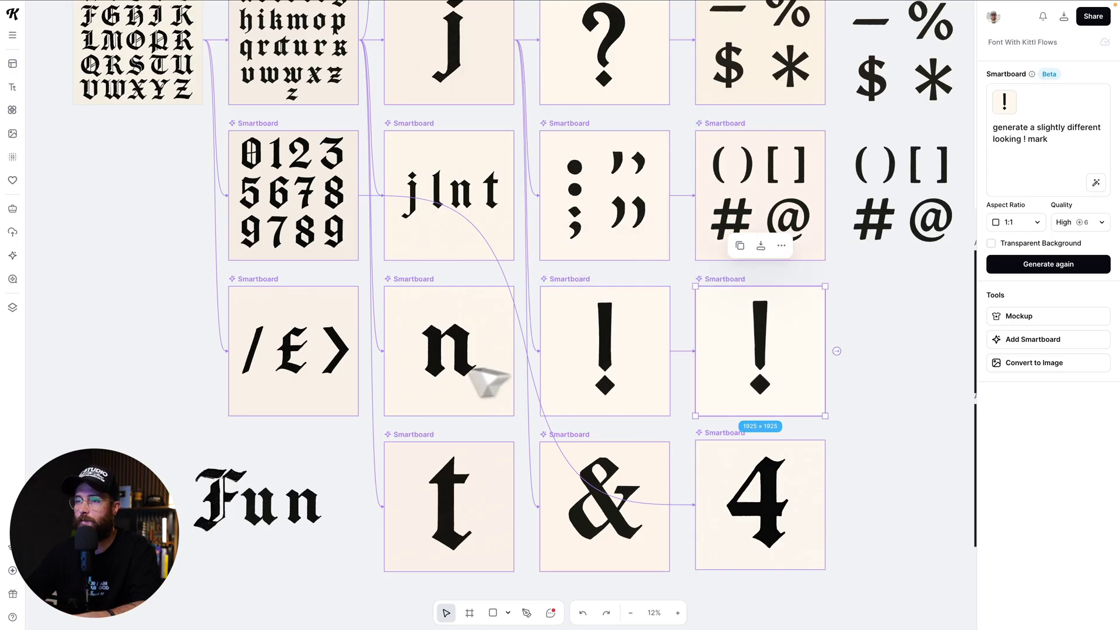
Convert the letter n smartboard to an image and place the image below the "Fun" lettering.
scroll(347, 466, down, 1)
click(320, 513)
key(Escape)
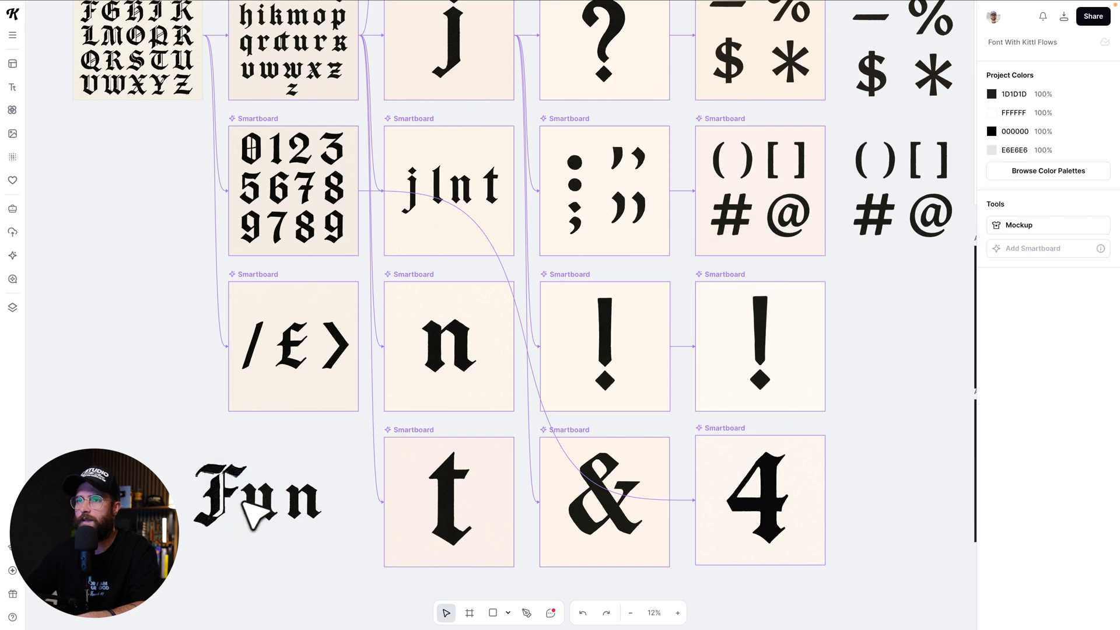
click(237, 498)
click(408, 278)
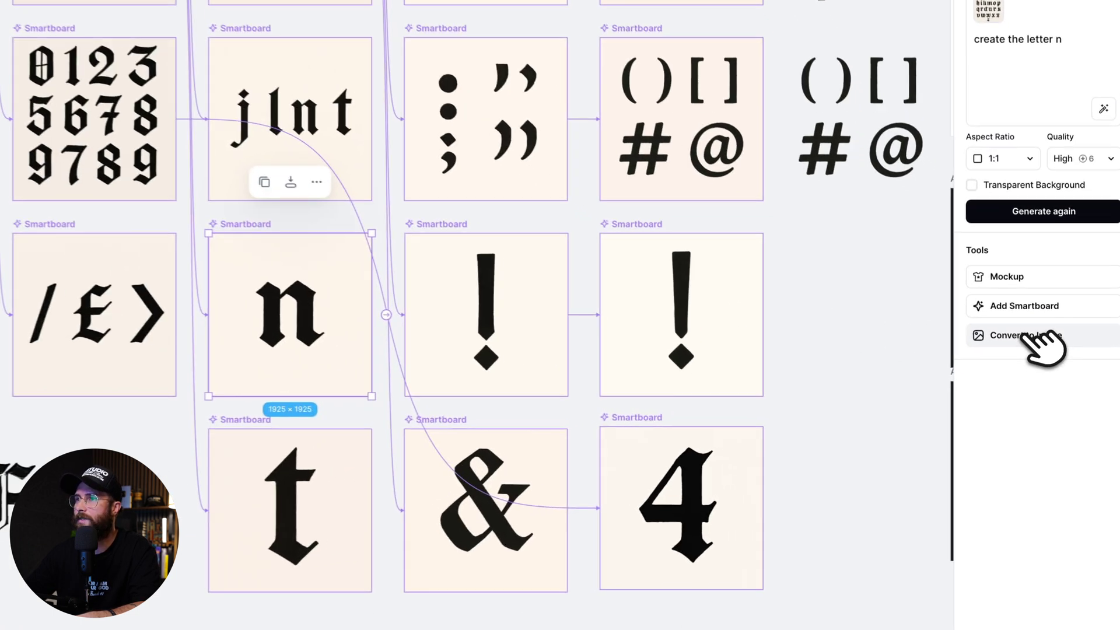
click(1034, 363)
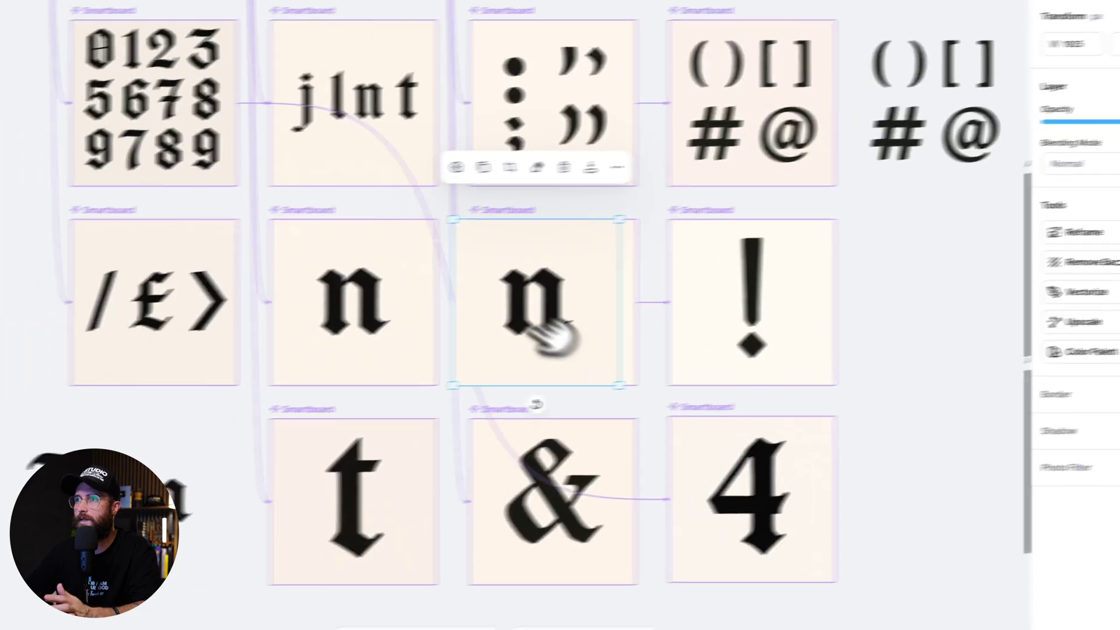
drag(555, 338, 183, 618)
drag(316, 563, 271, 508)
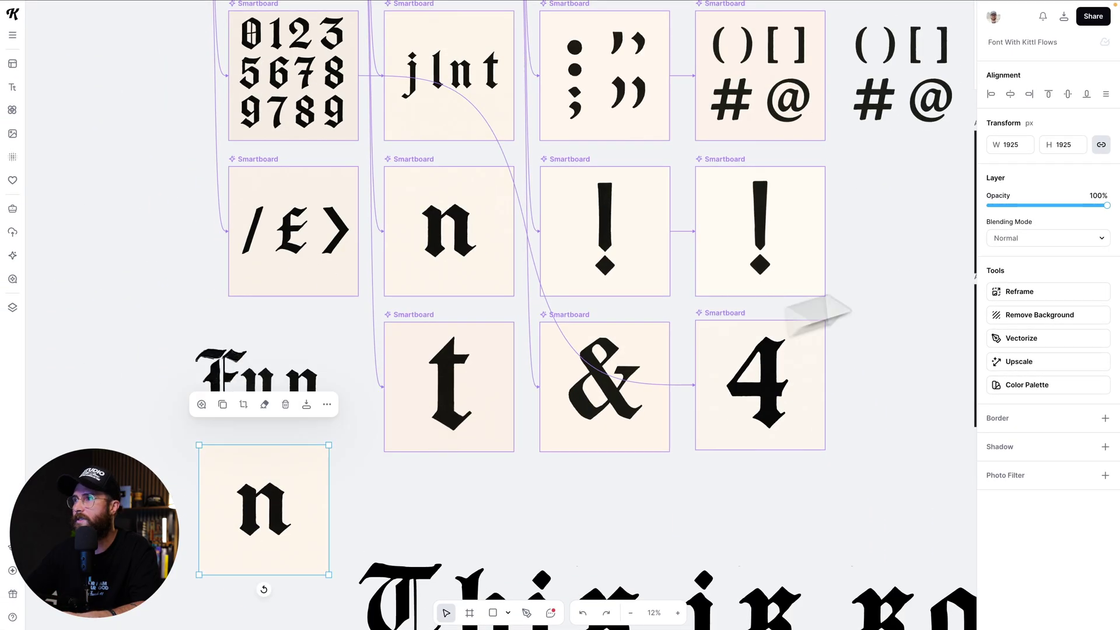
Remove the background of the n image and enlarge it to about 1427 × 1394 px.
click(1058, 318)
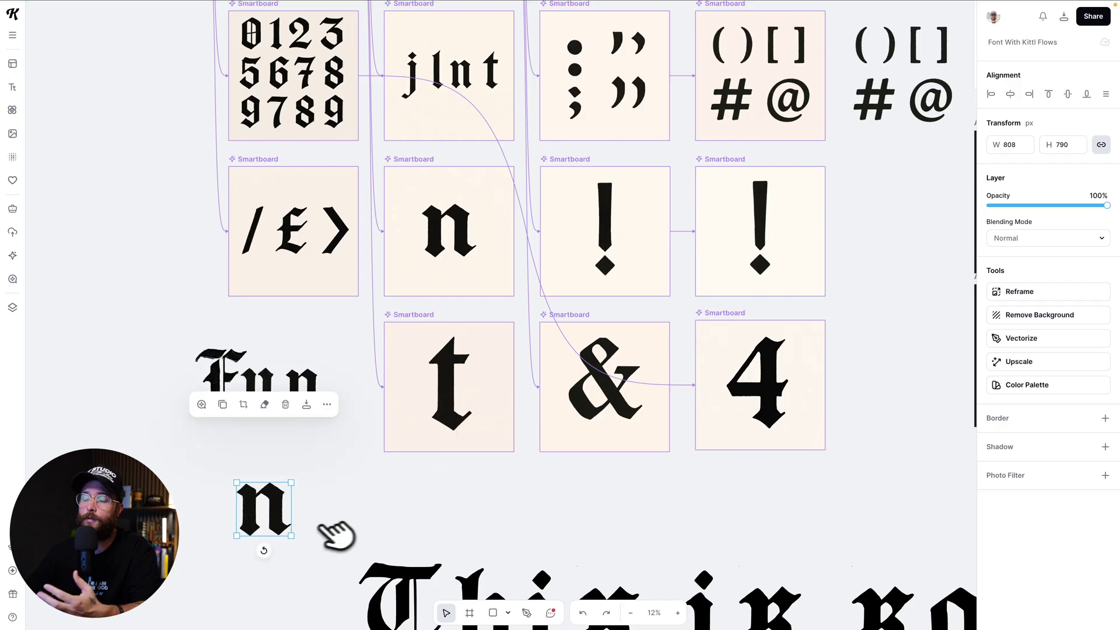
drag(293, 484, 265, 509)
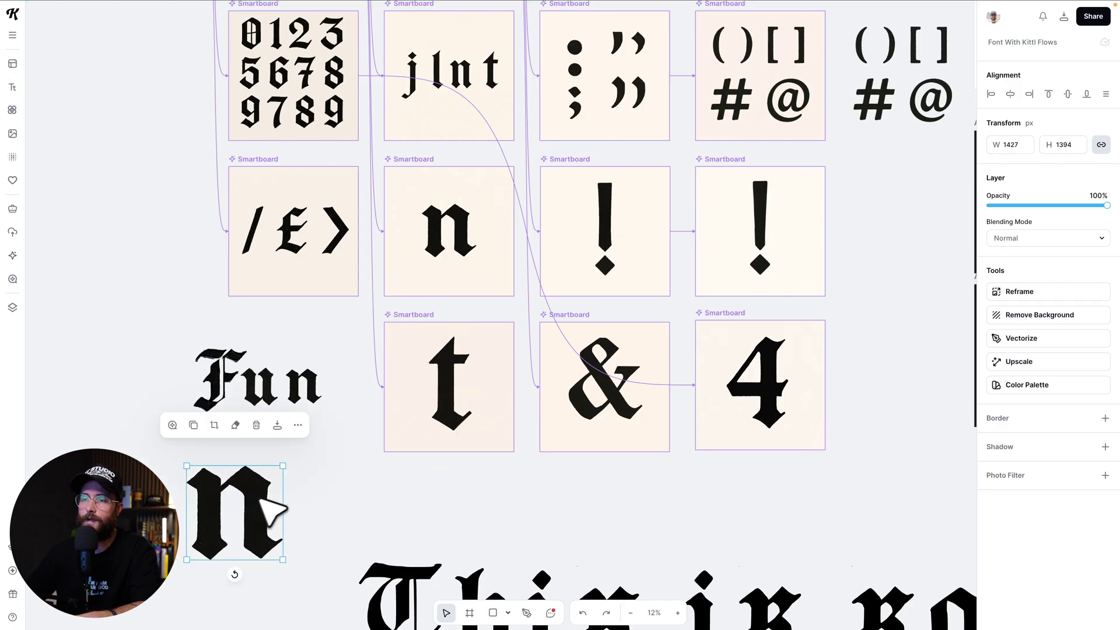
Vectorize the enlarged n image with one color.
scroll(288, 506, down, 1)
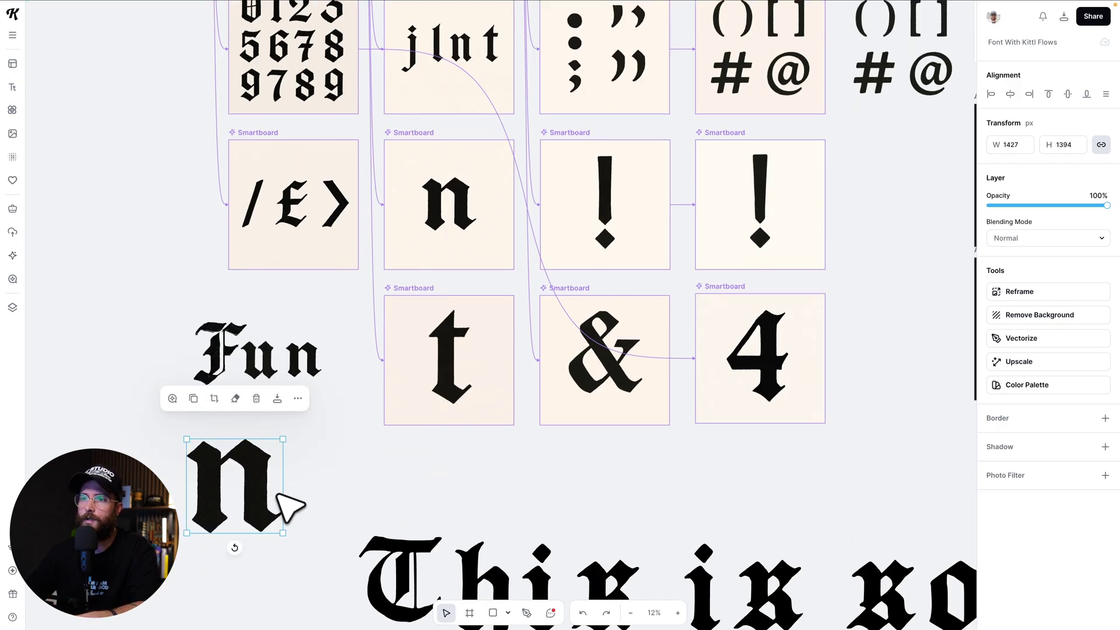
click(1055, 343)
click(1044, 415)
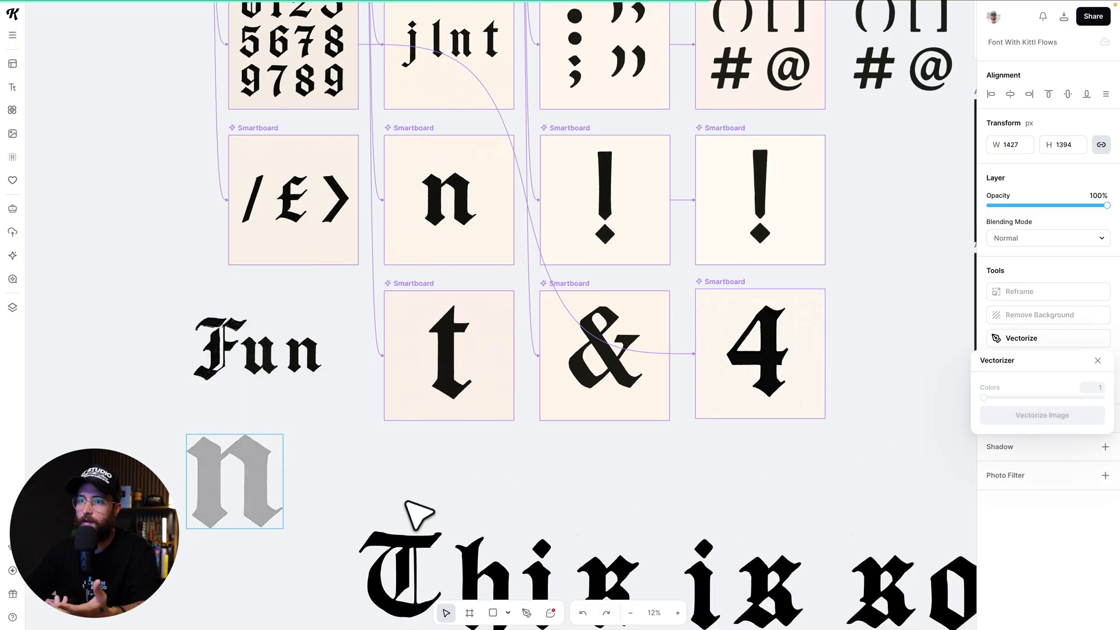
click(320, 513)
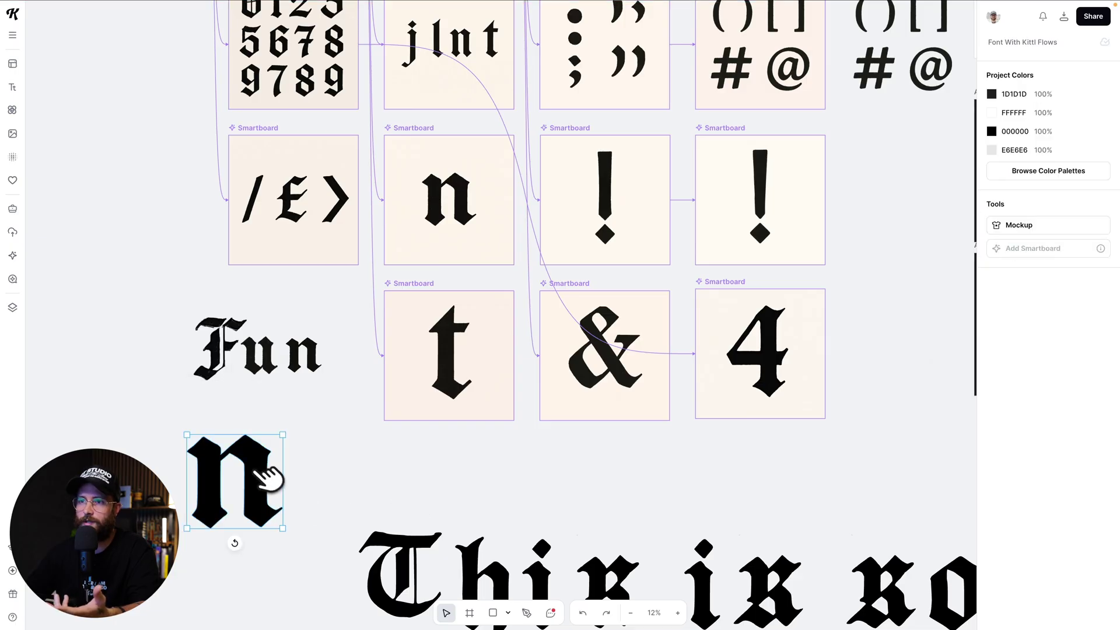
Recolor the vectorized letter n dark red as a test and delete it from the canvas.
drag(262, 471, 232, 484)
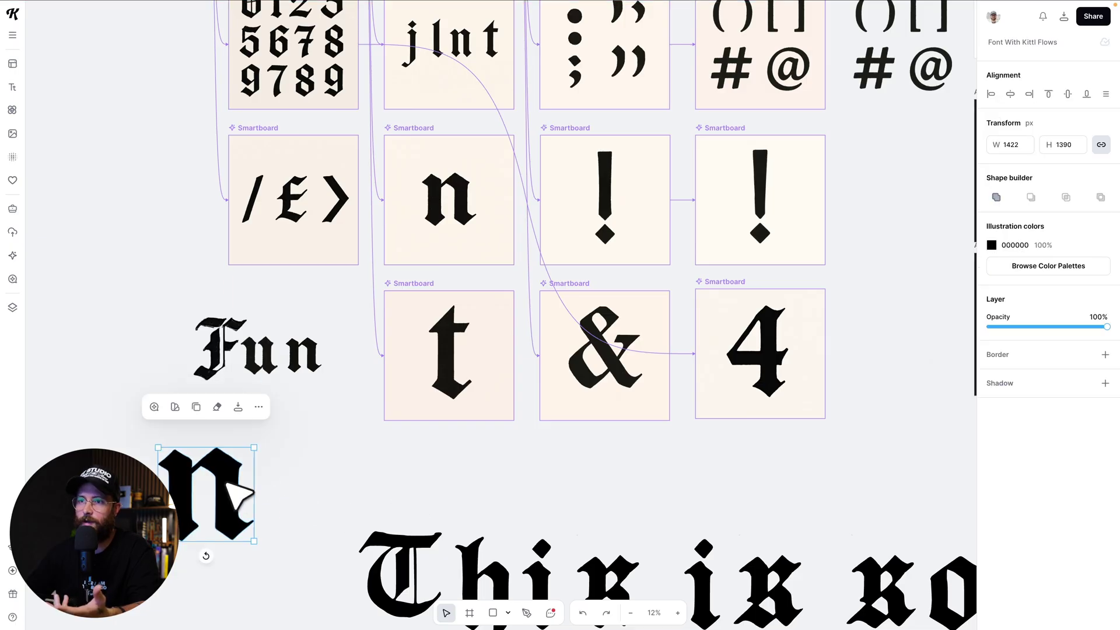
click(992, 245)
click(938, 320)
click(505, 500)
click(505, 501)
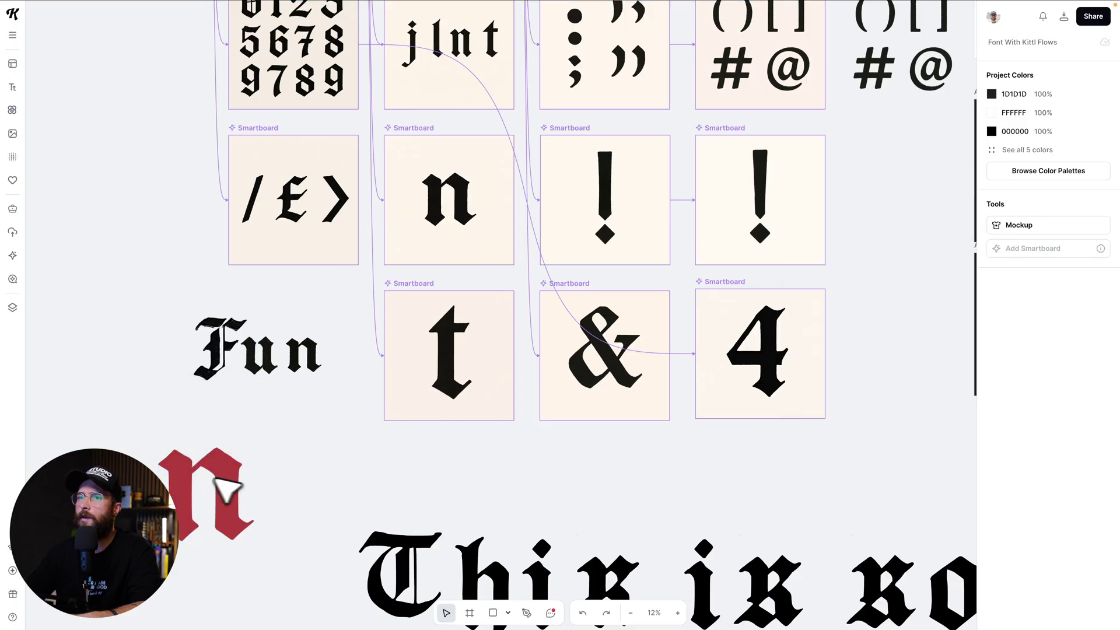
click(242, 479)
key(Delete)
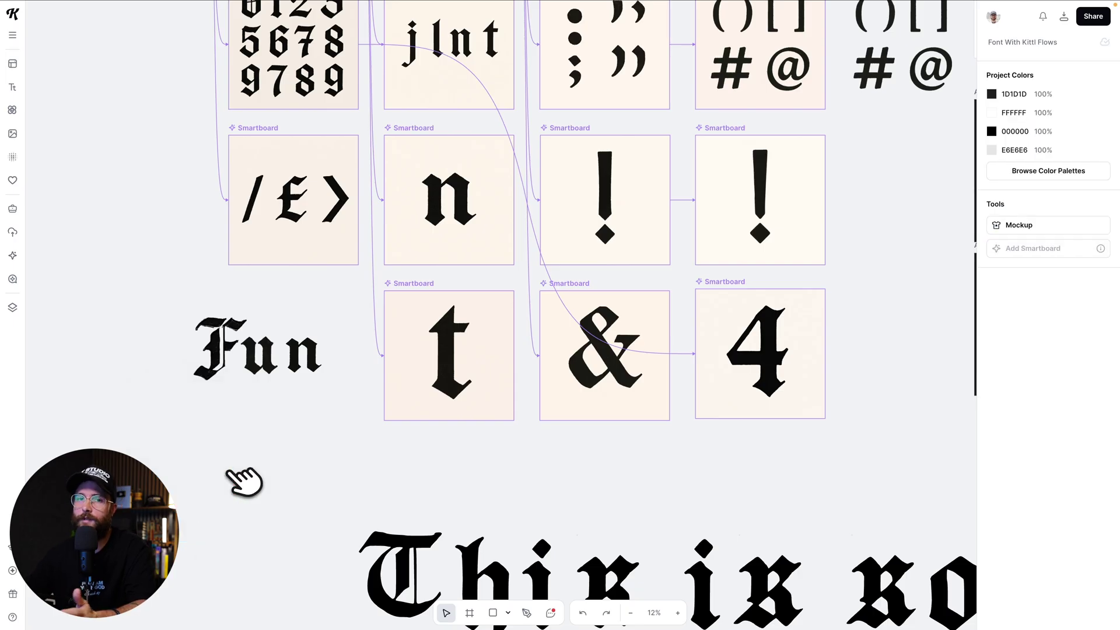
Move the "textura" text up above the loose j l n t letters.
scroll(318, 457, down, 2)
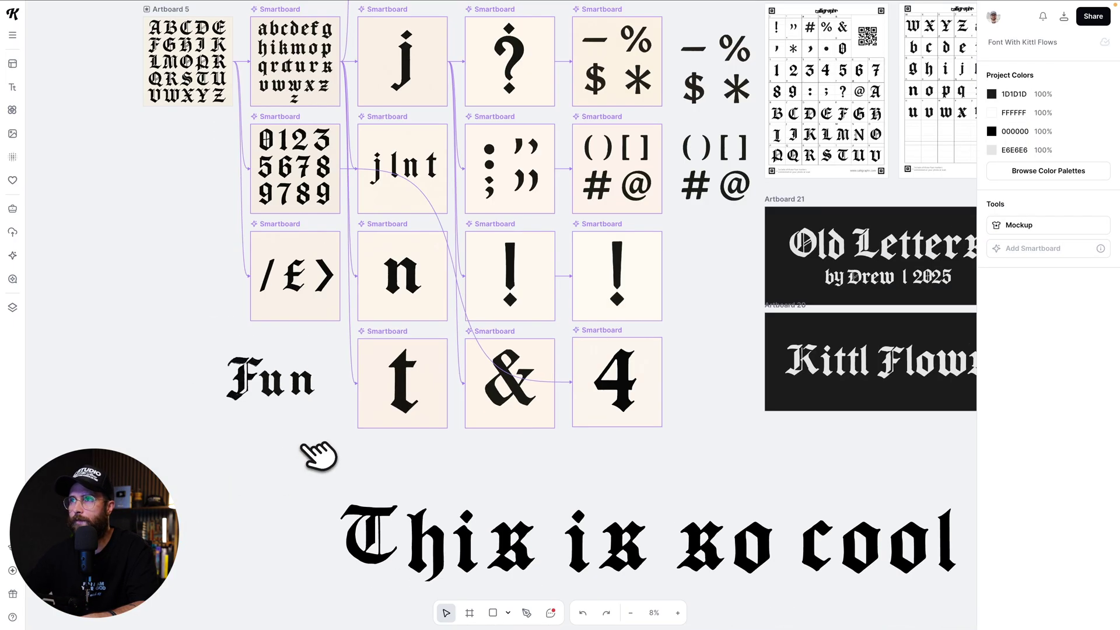
scroll(318, 456, up, 5)
click(537, 169)
drag(537, 170, 552, 56)
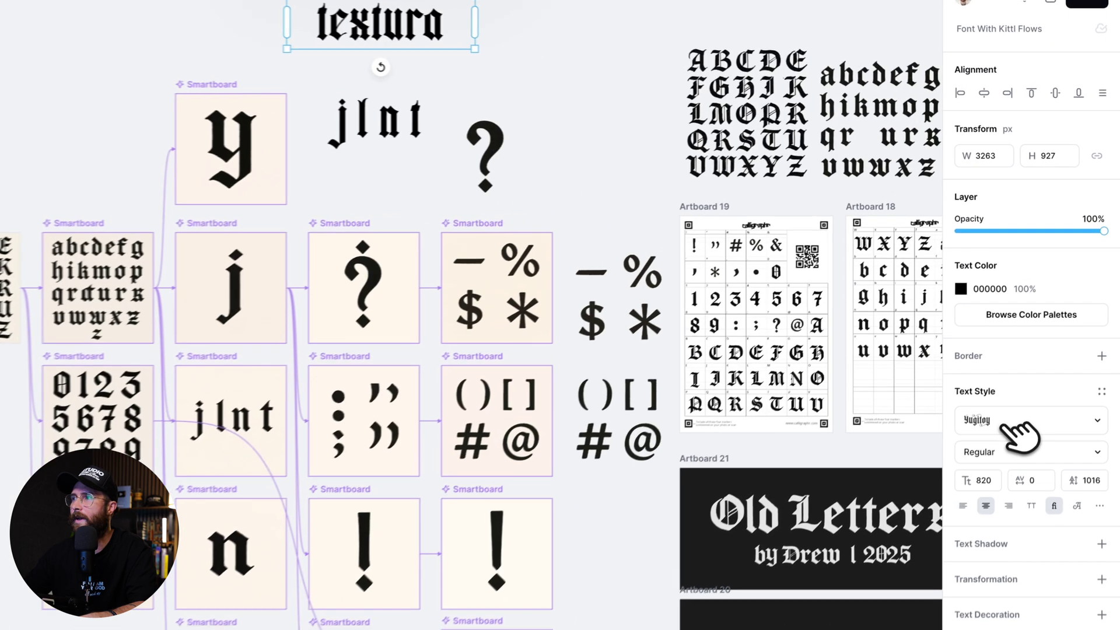
Search the typefaces for "blackletter", browse the fonts, and close the list without changing the "textura" text's font.
click(1040, 358)
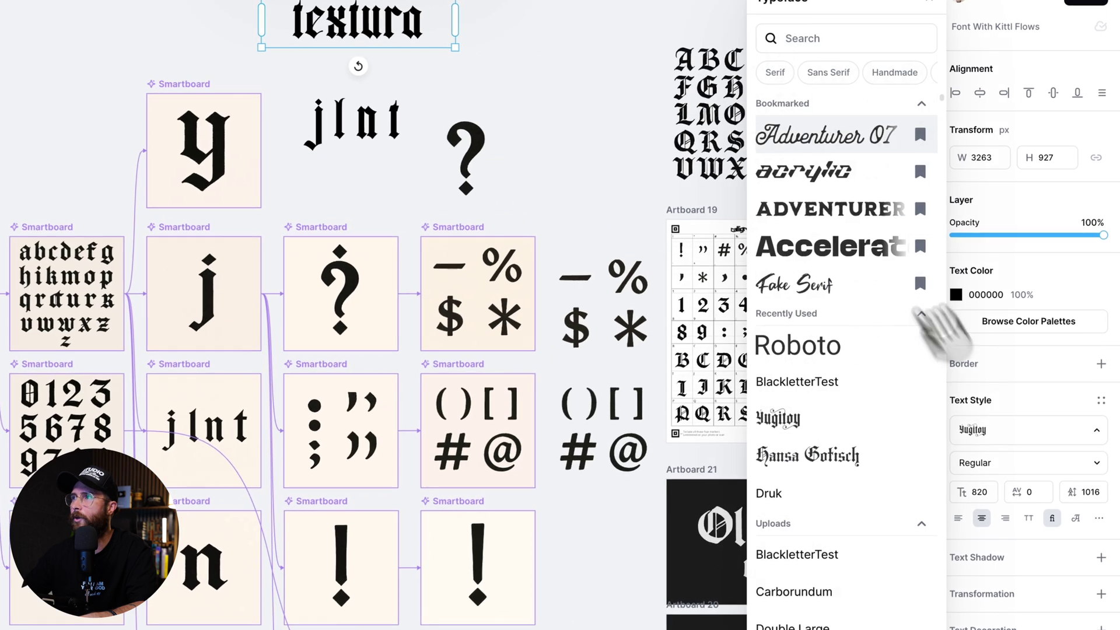
text(blackletter)
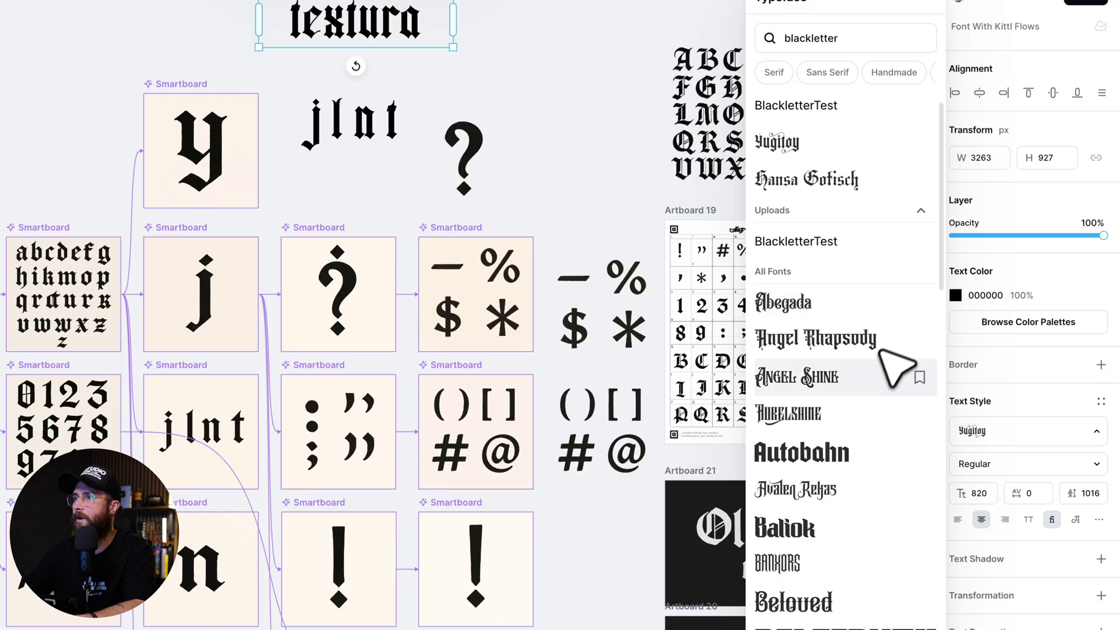
scroll(893, 371, down, 2)
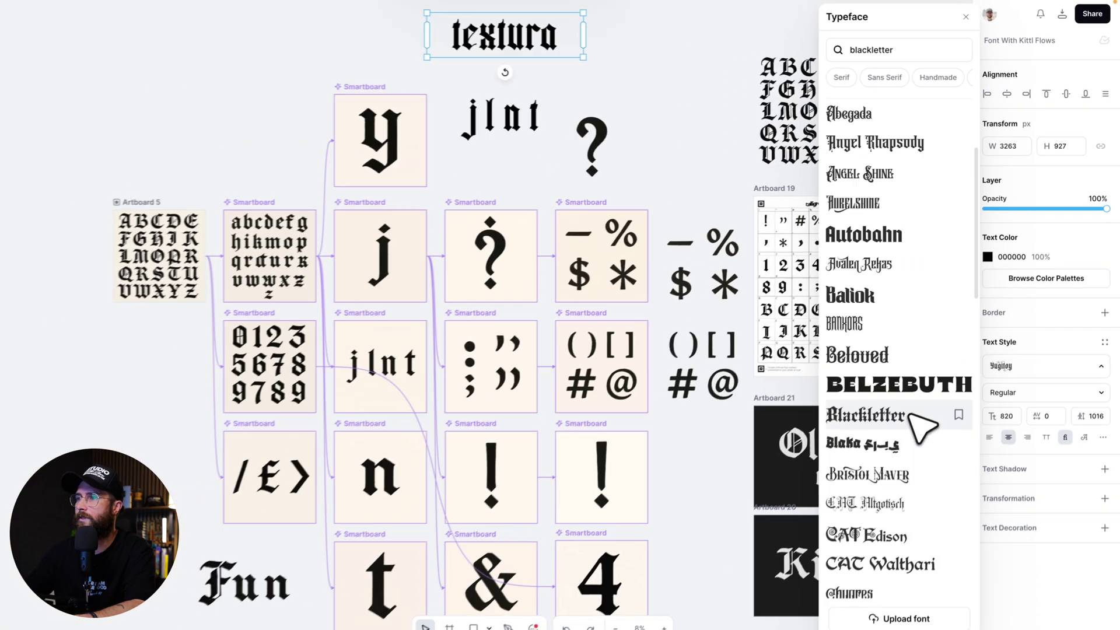
scroll(872, 490, down, 6)
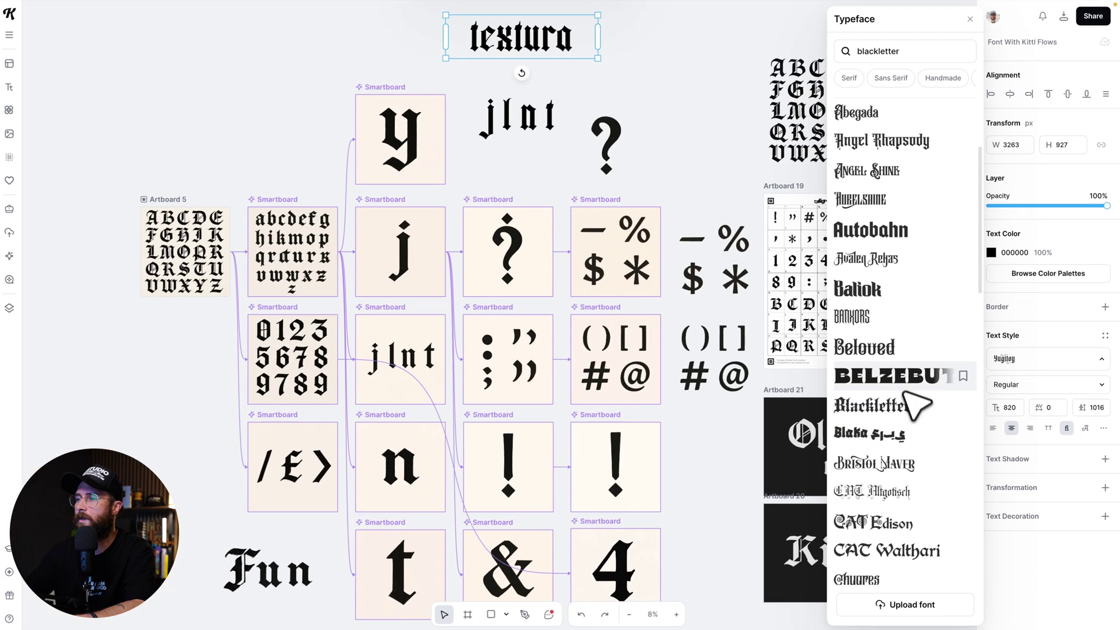
click(711, 178)
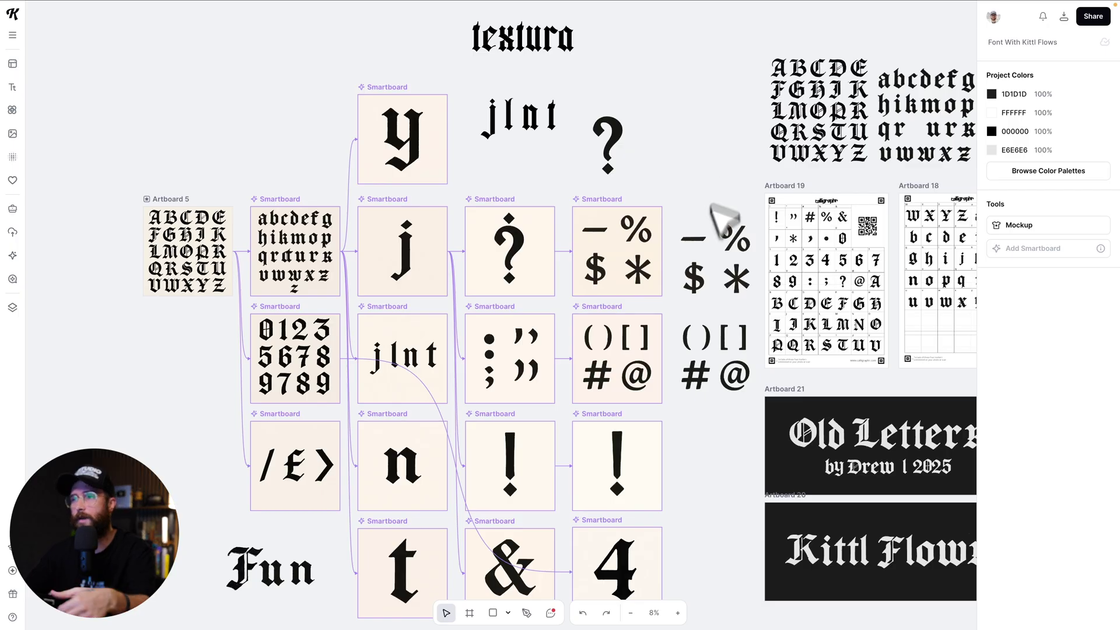
scroll(732, 380, down, 1)
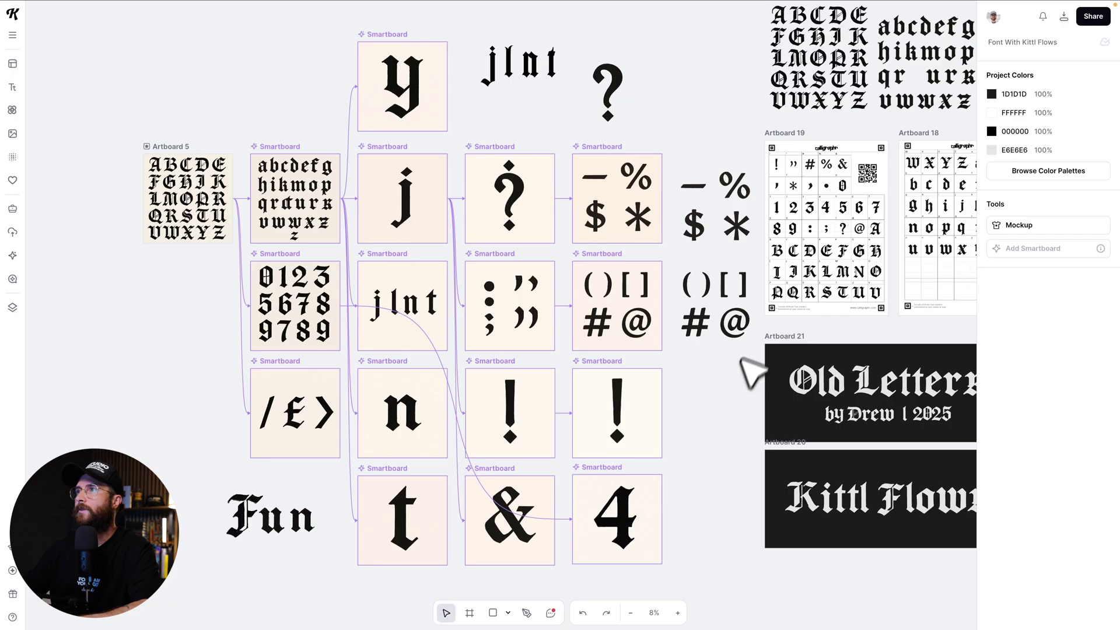
Inspect the uppercase alphabet image and the smartboard prompt that generates the lowercase letters.
scroll(746, 356, right, 8)
scroll(700, 292, up, 6)
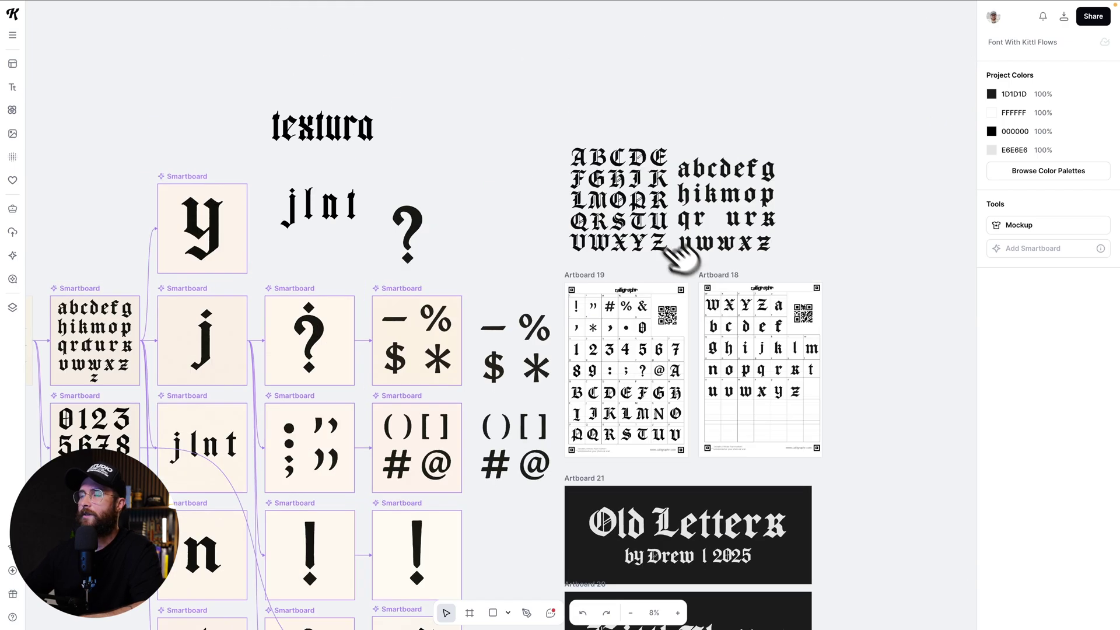
click(617, 210)
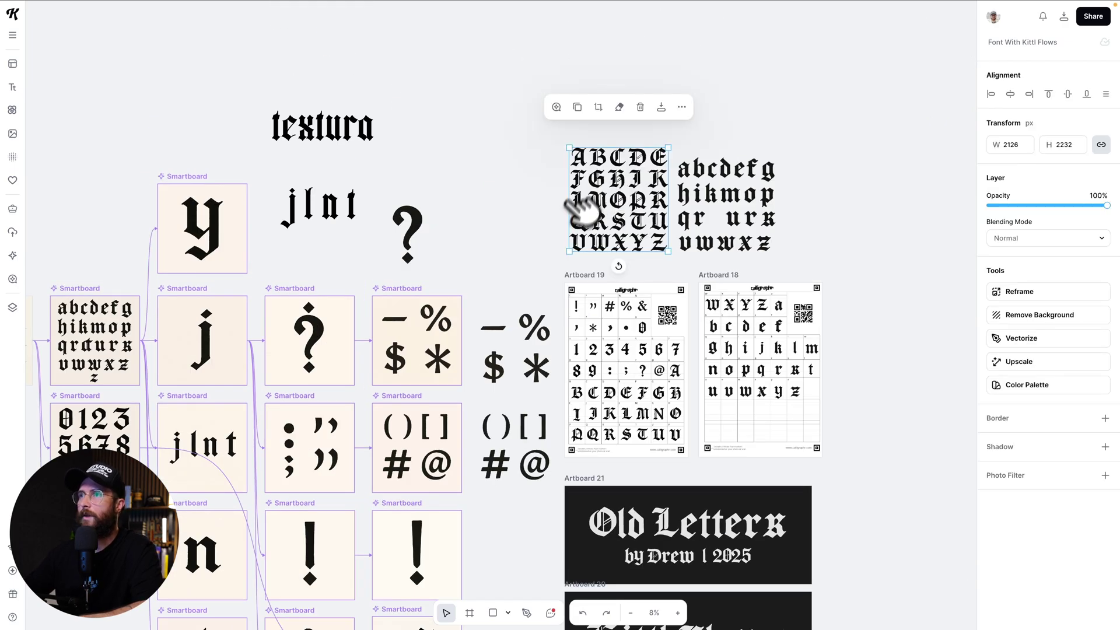
scroll(467, 286, left, 6)
click(357, 307)
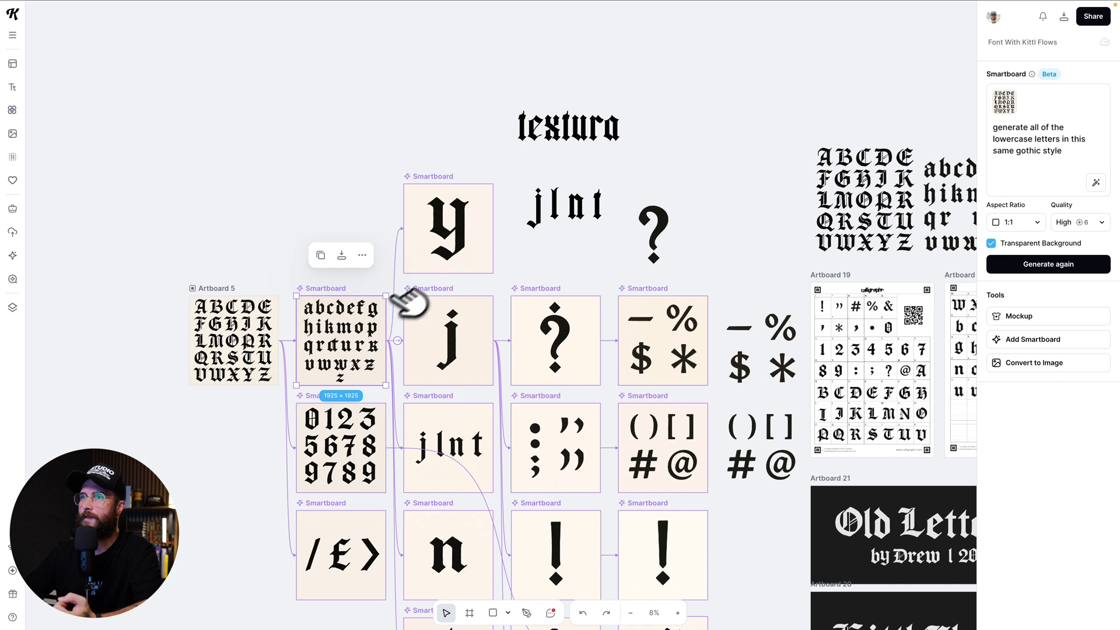
Convert the y smartboard to an image, place it beside the "textura" text, and remove its background.
click(462, 195)
click(462, 193)
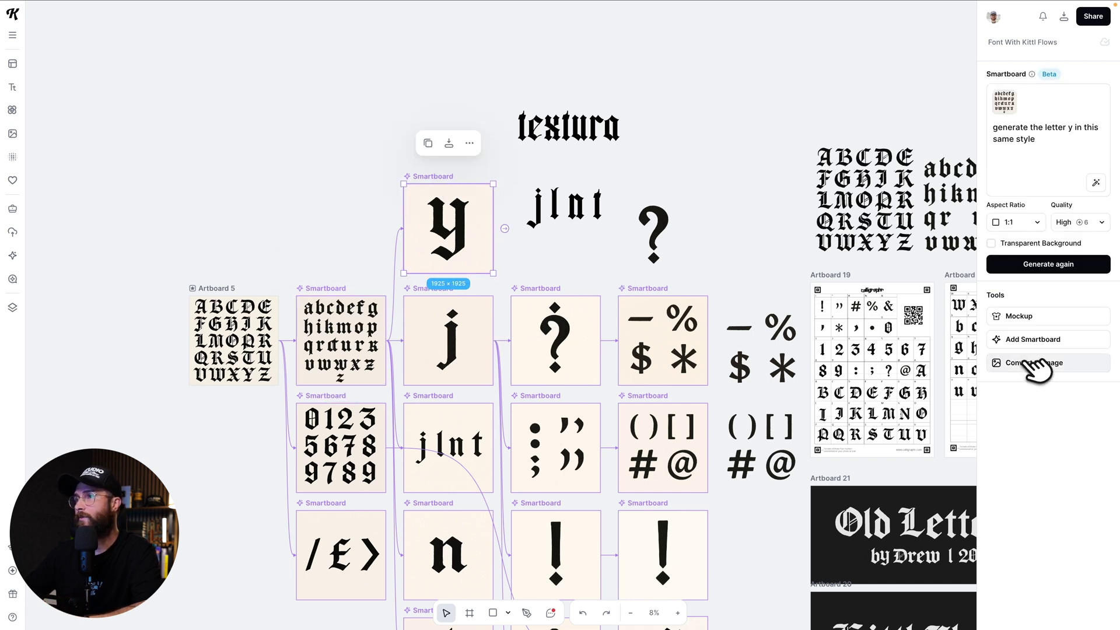
click(1035, 363)
drag(625, 244, 728, 151)
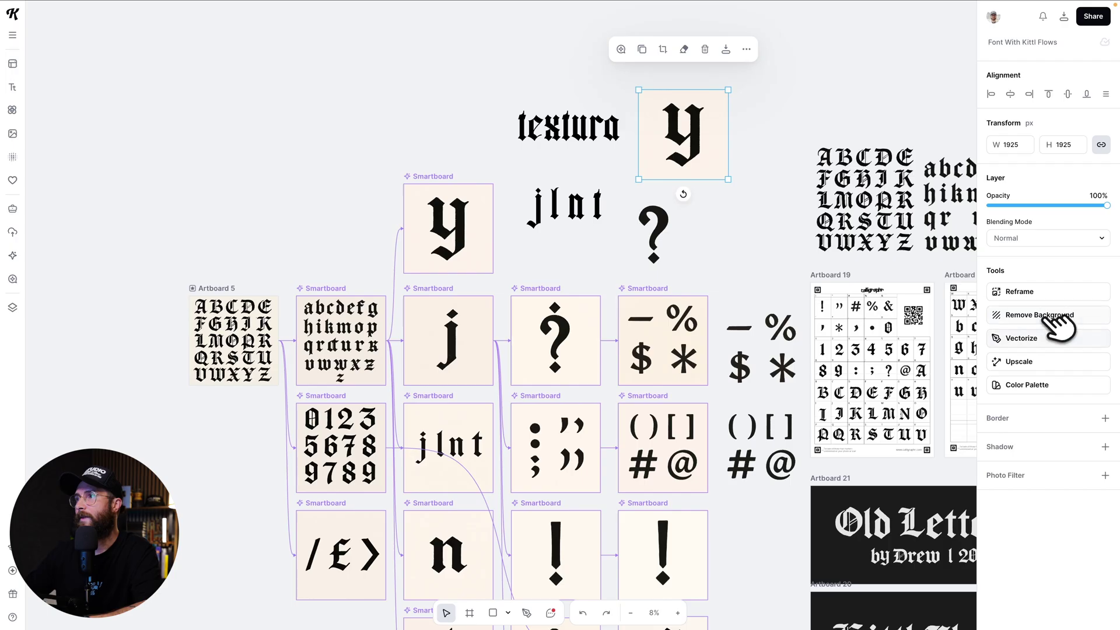
click(1059, 324)
scroll(688, 175, right, 5)
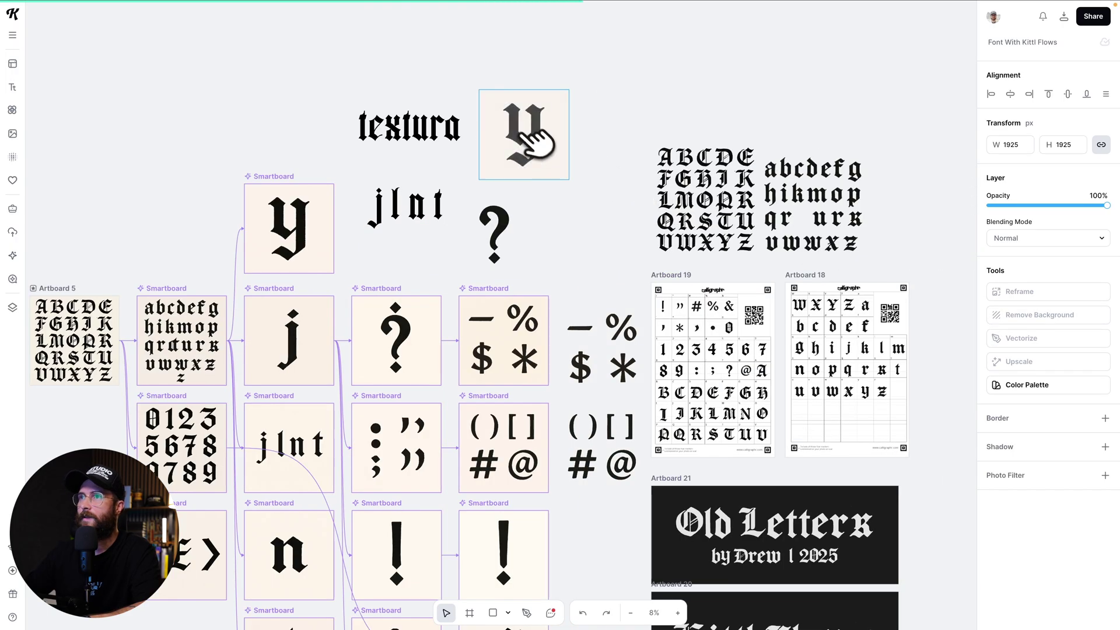
click(578, 198)
Examine the filled Calligraphr template sheets on Artboard 19 and Artboard 18.
scroll(609, 248, down, 1)
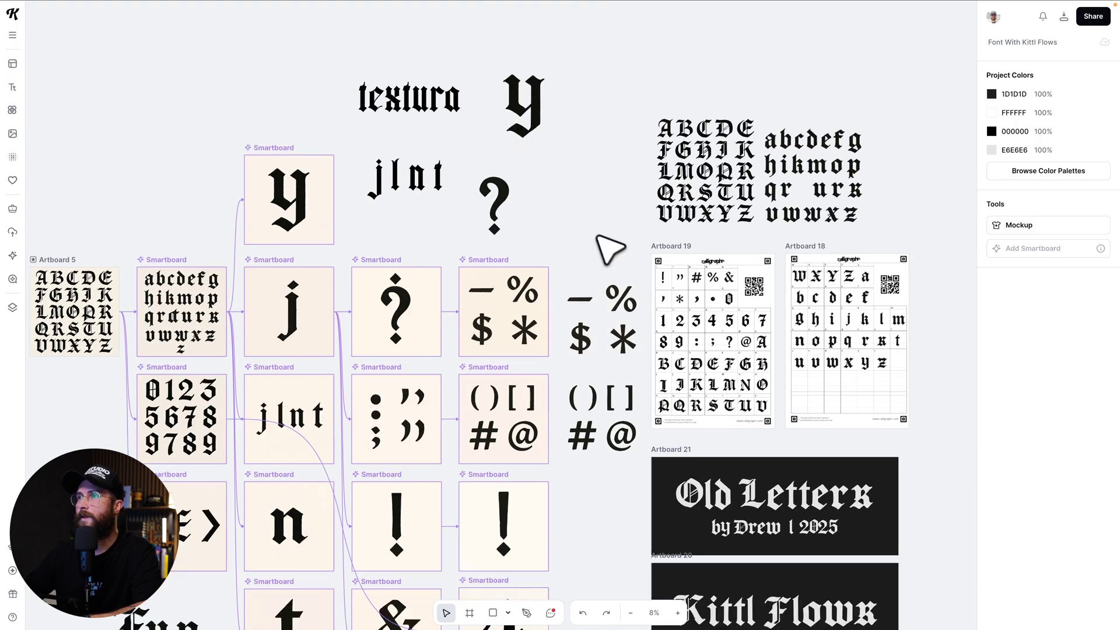
scroll(630, 249, down, 2)
scroll(648, 249, right, 5)
scroll(525, 265, up, 3)
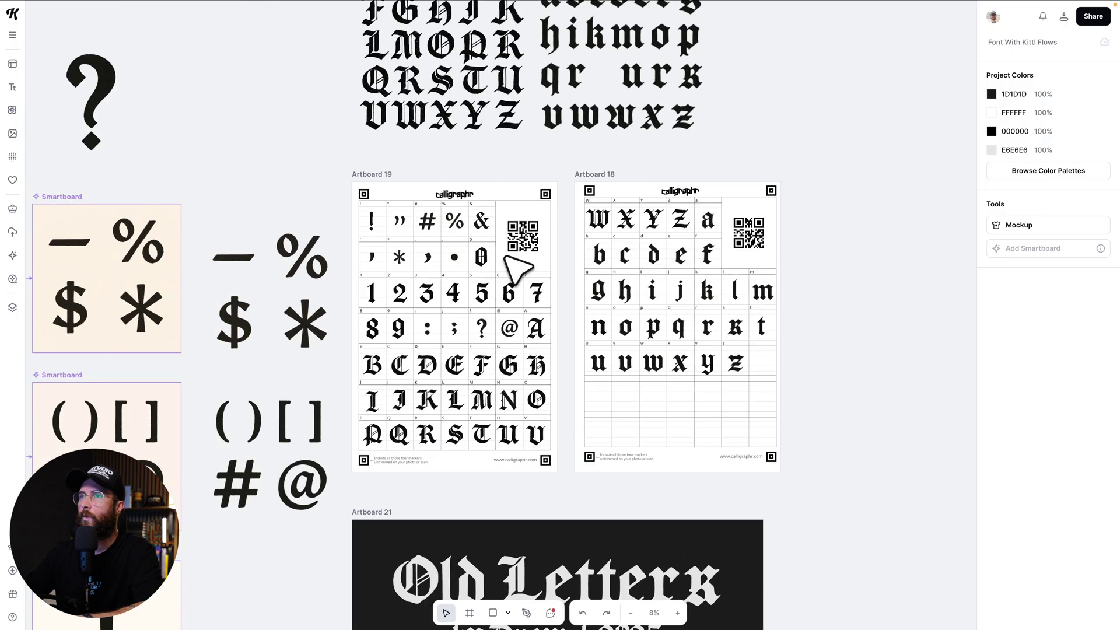
scroll(517, 269, up, 2)
scroll(517, 269, right, 6)
scroll(518, 268, down, 1)
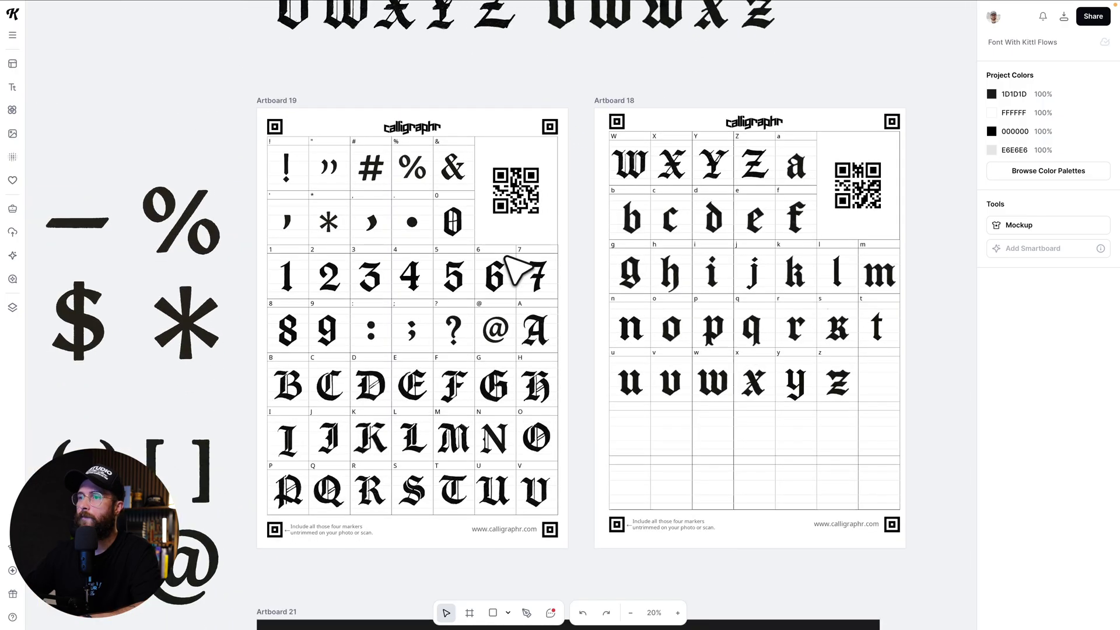
scroll(517, 271, up, 1)
scroll(517, 270, left, 1)
scroll(518, 270, up, 2)
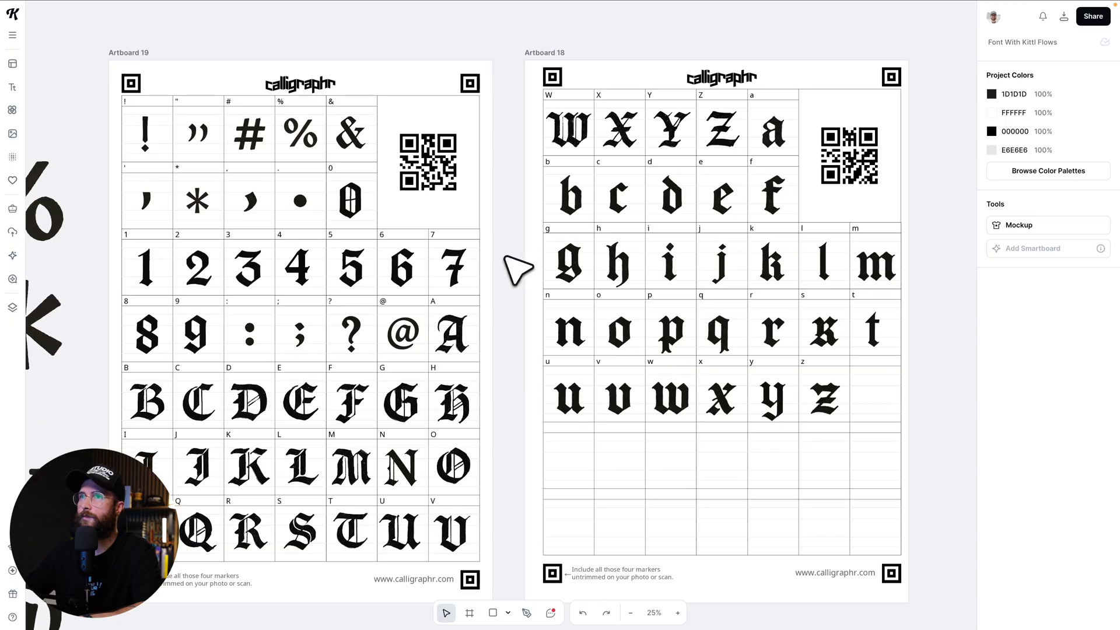
scroll(518, 270, left, 3)
scroll(518, 270, down, 1)
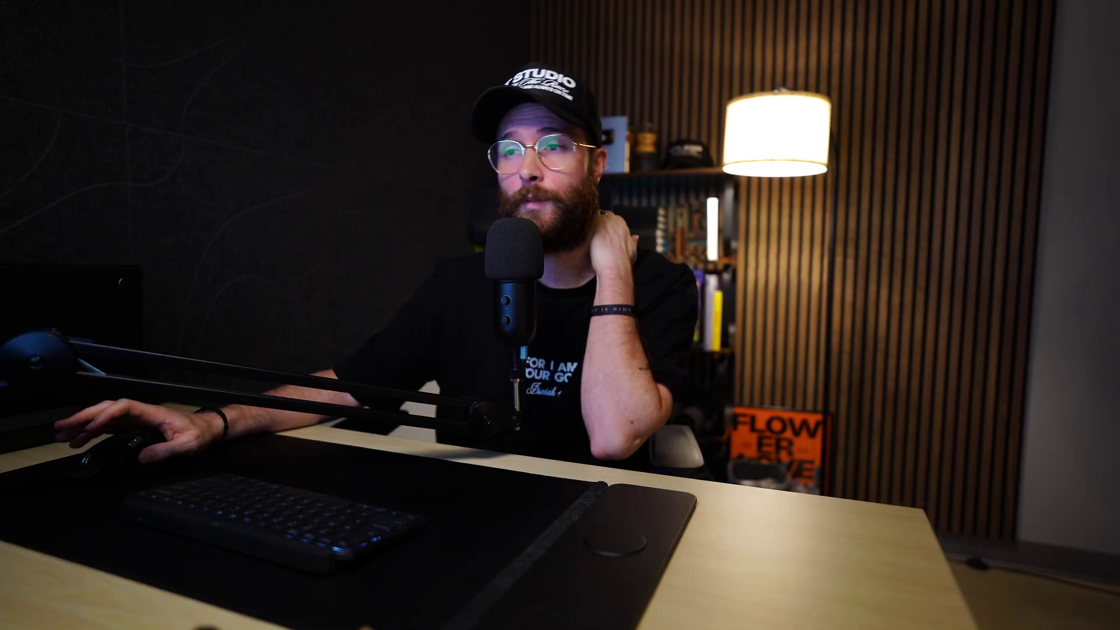
scroll(288, 134, down, 1)
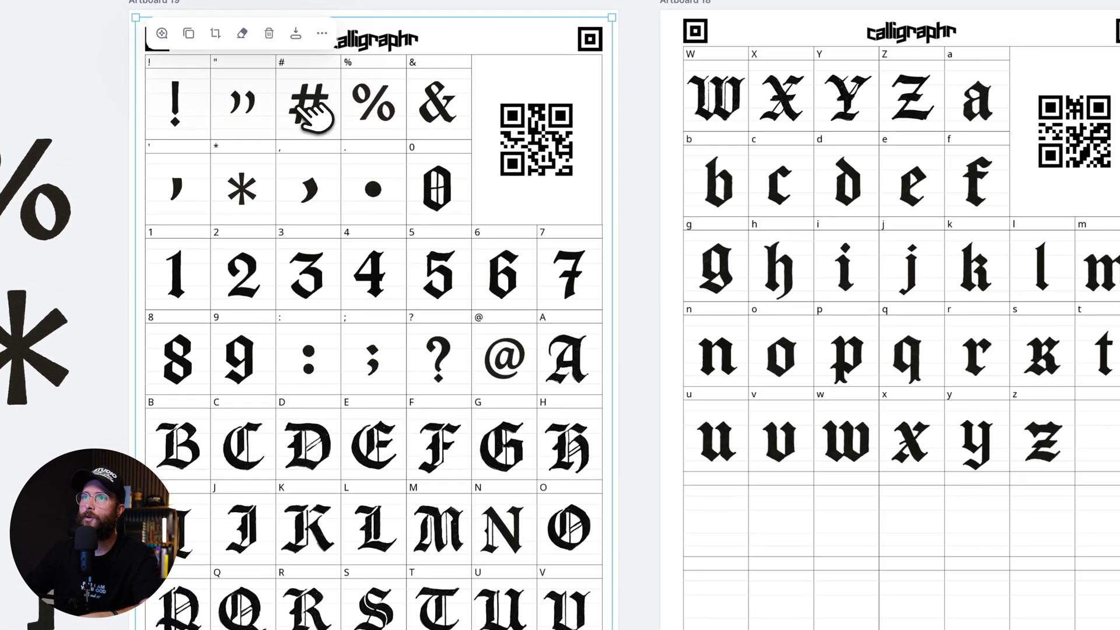
Inspect individual characters placed in the template cells on Artboard 19, such as #, &, 9 and E.
click(286, 116)
click(434, 96)
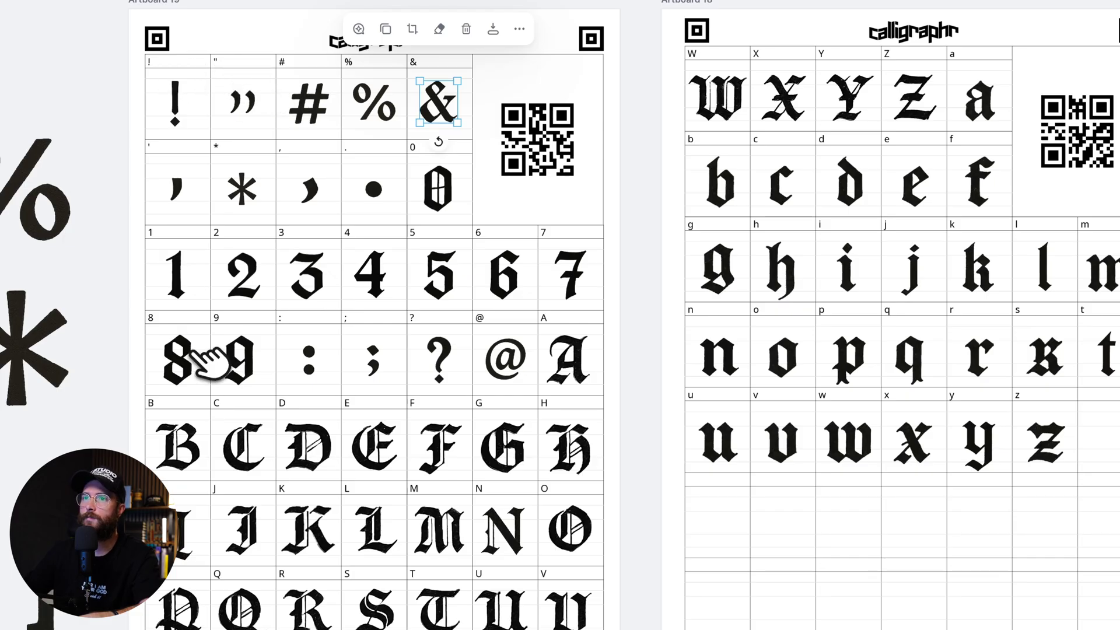
click(240, 359)
click(376, 450)
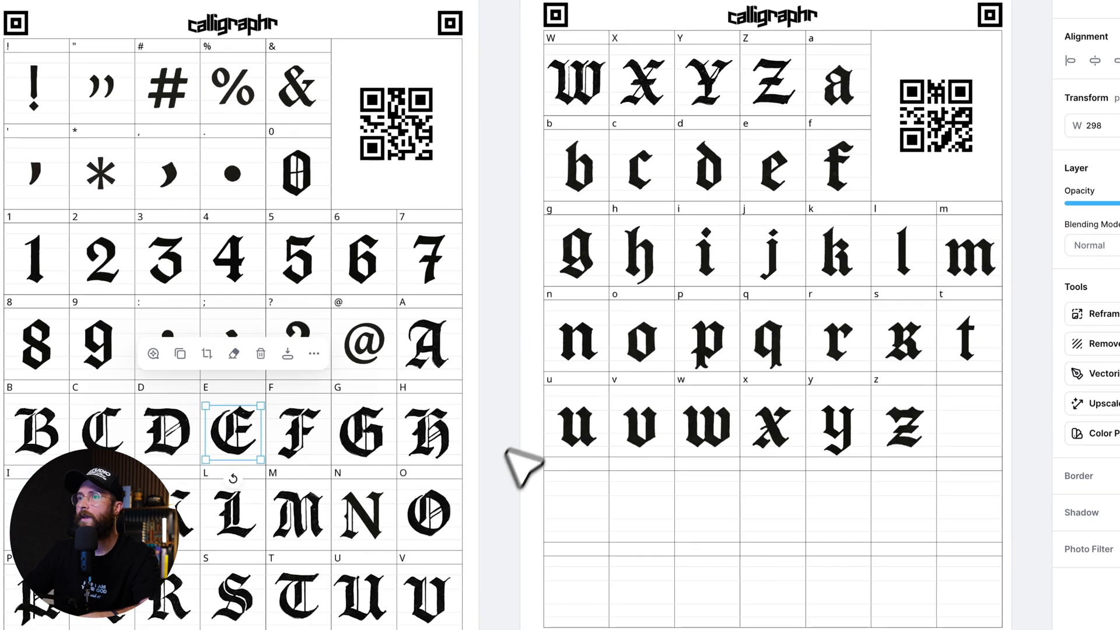
click(655, 497)
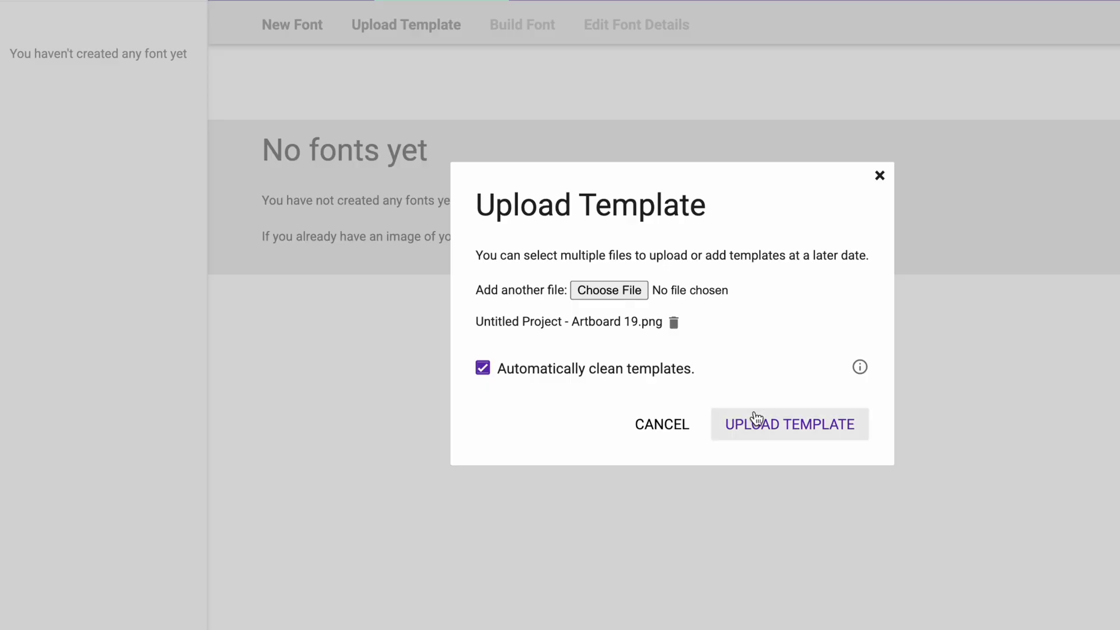
Switch to Calligraphr, upload the Artboard 19 PNG template with automatic cleaning, and review the imported glyphs.
click(783, 427)
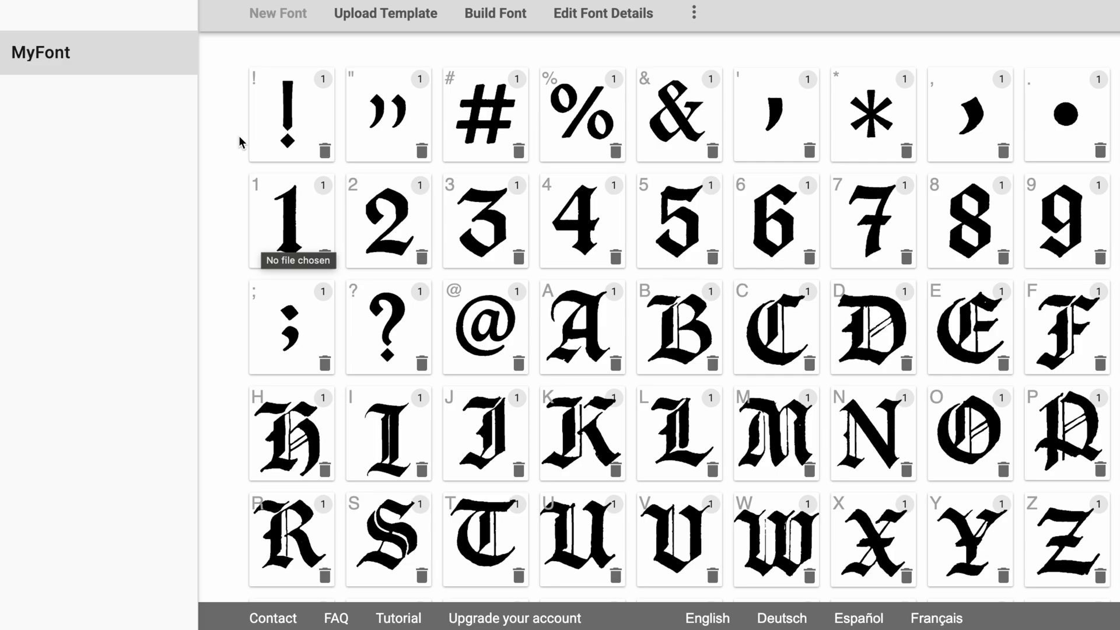
scroll(267, 308, down, 5)
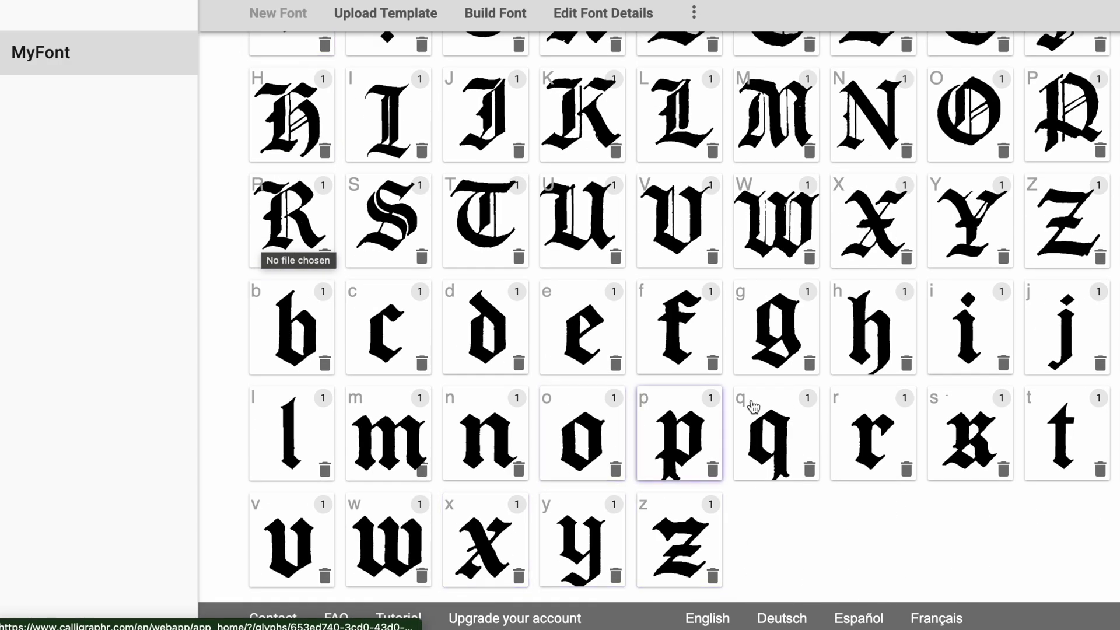
Check the adjustment options for the "!" character and build the font with the name "Blackletter Test".
click(310, 129)
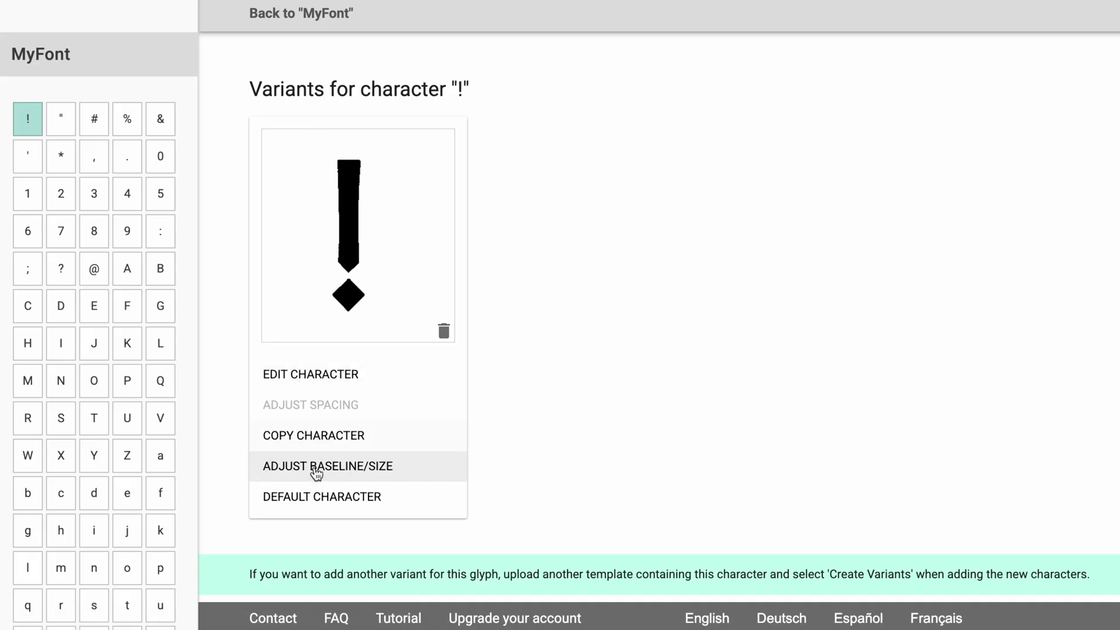
scroll(82, 251, down, 1)
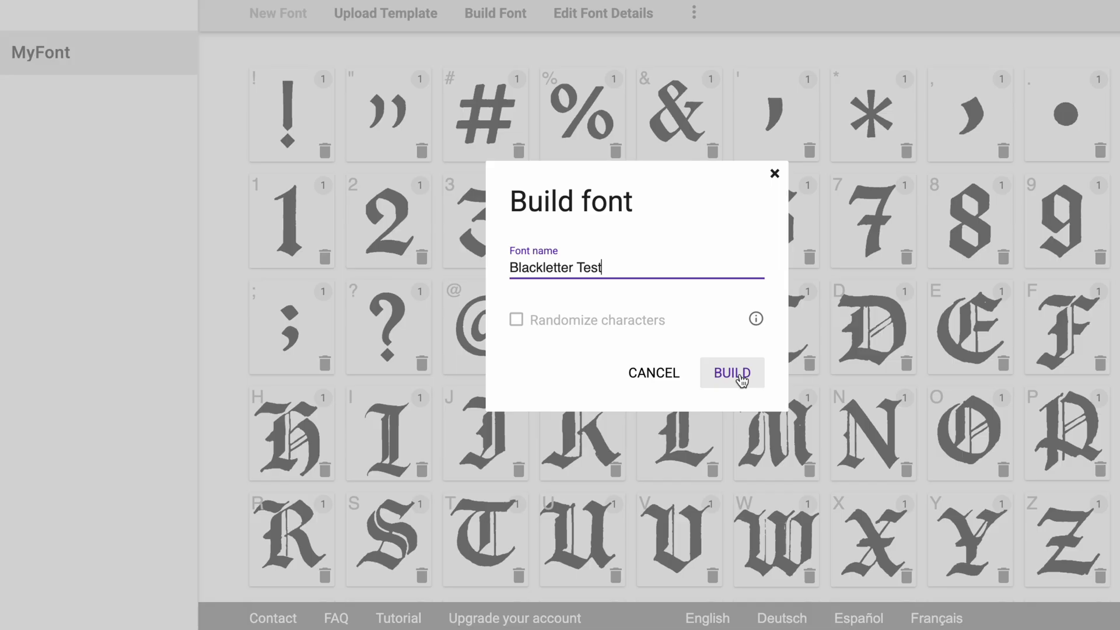
click(737, 376)
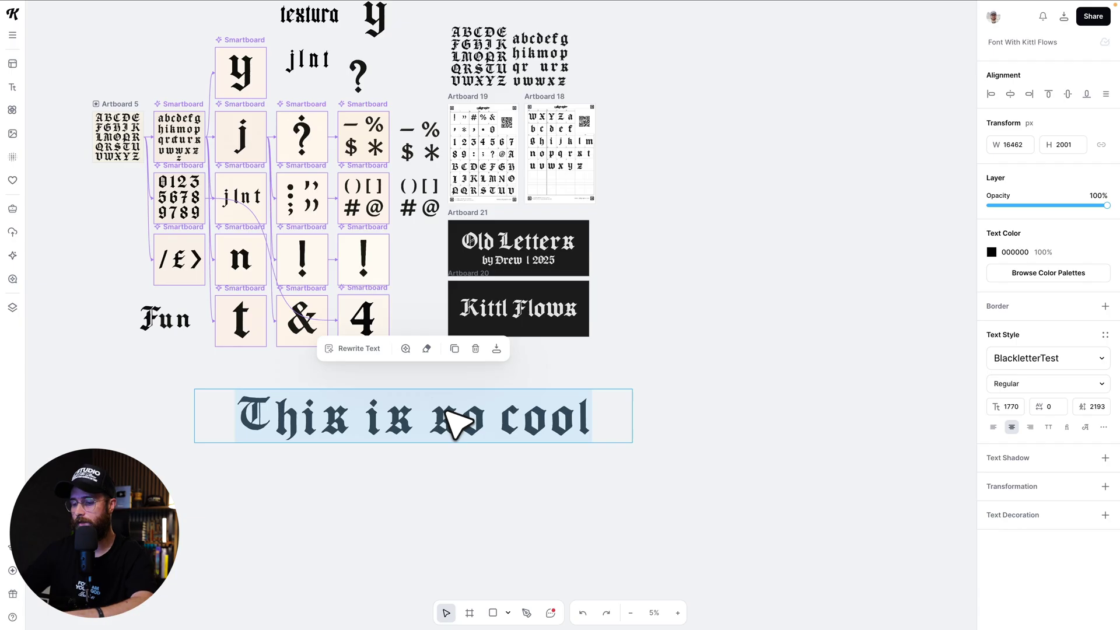
Switch back to Kittl and replace the "This is so cool" text with "Abcdefgj" in the BlackletterTest font.
text(Abcdefg)
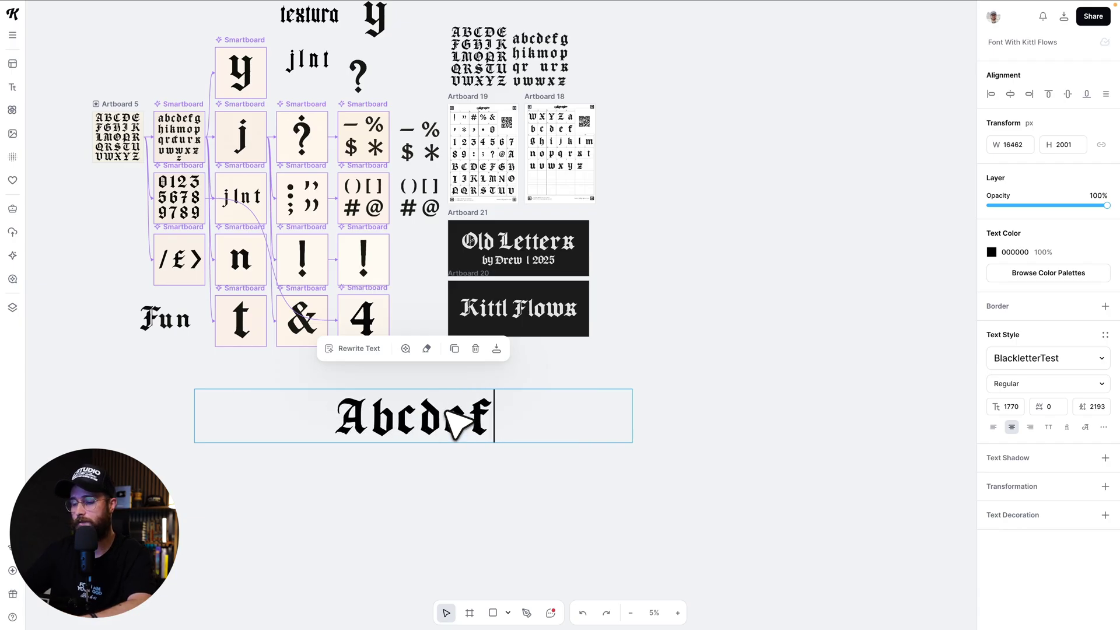
text(jj)
key(BackSpace)
click(525, 490)
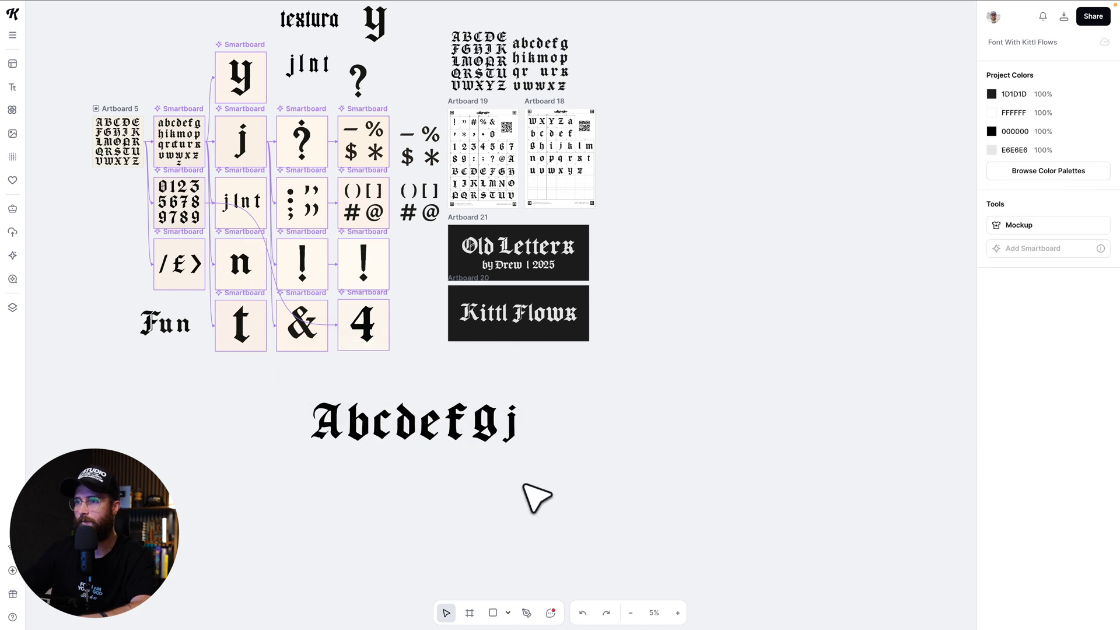
Look closely at the letterforms of the "Abcdefgj" sample text and delete it from the canvas.
scroll(519, 478, up, 5)
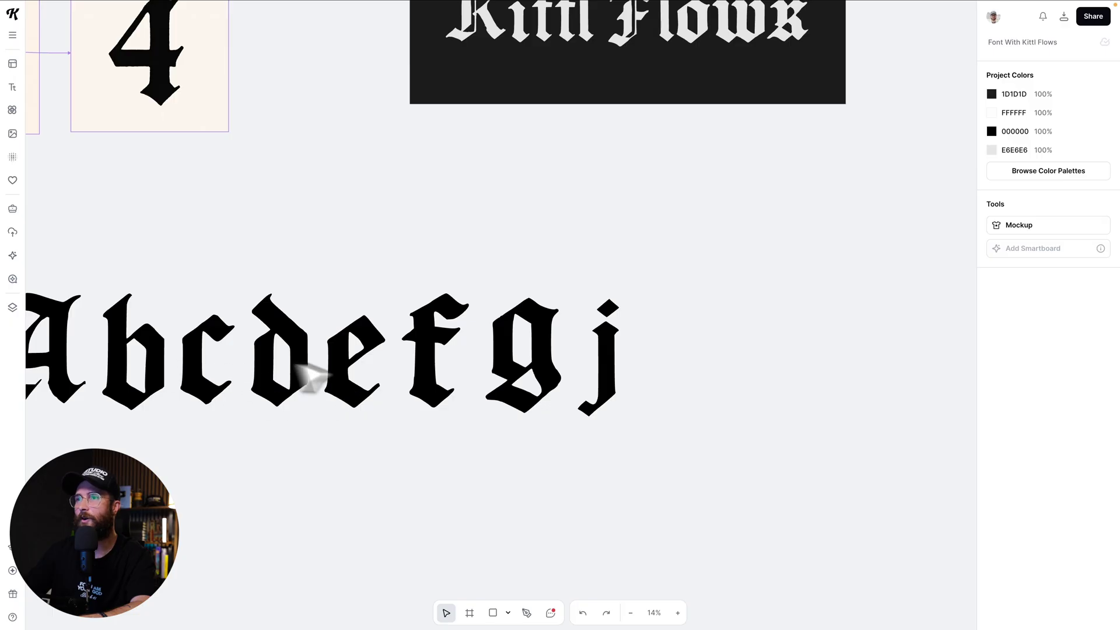
scroll(630, 383, down, 5)
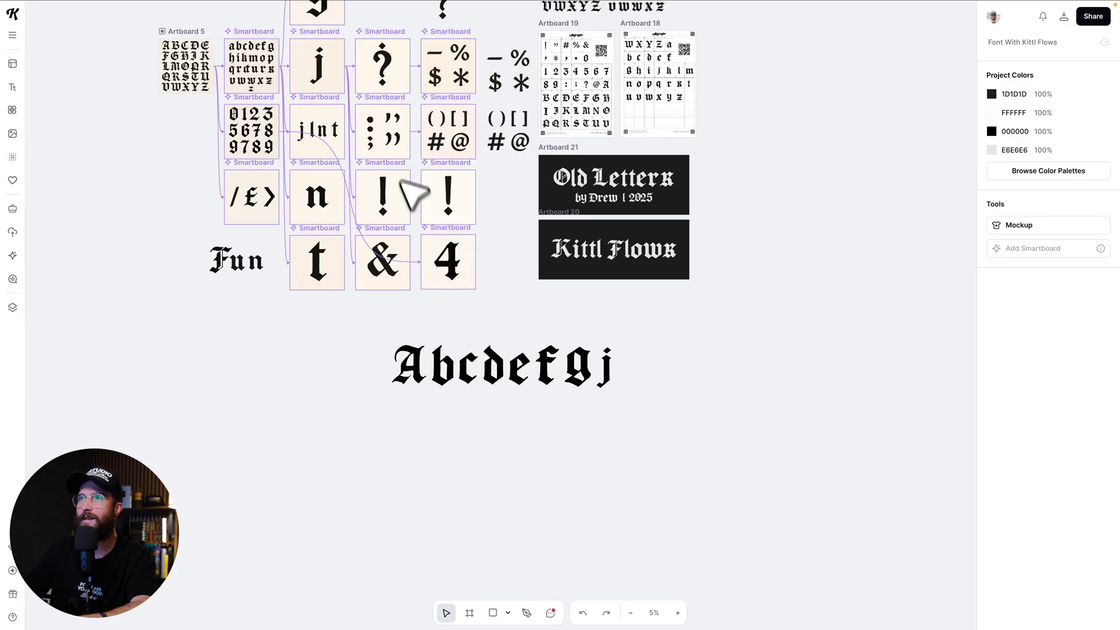
scroll(627, 413, up, 3)
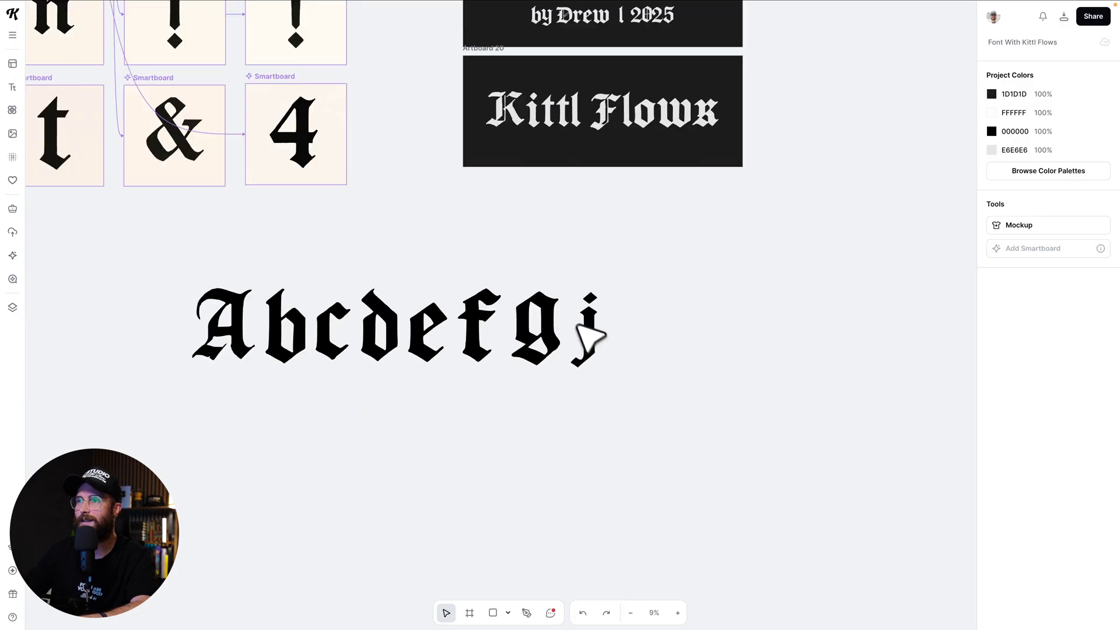
click(532, 332)
scroll(620, 464, down, 5)
click(563, 414)
scroll(582, 453, up, 2)
key(Delete)
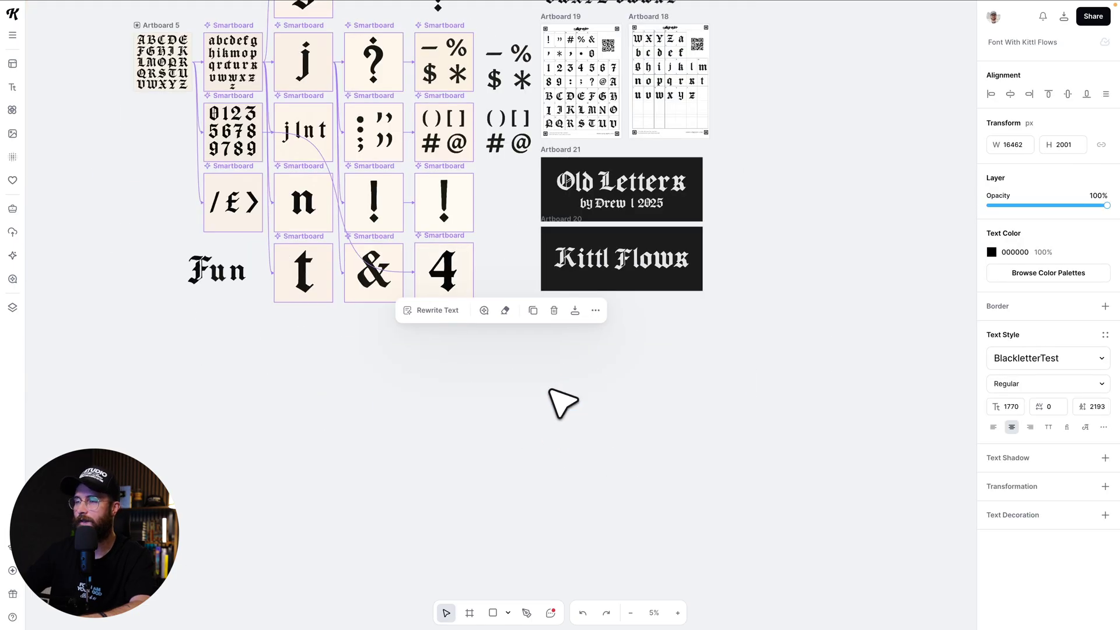
Place the background-free y on a new 3607 x 3607 px artboard below "Fun", enlarged to about 1674 x 2555 px and centred.
scroll(562, 400, up, 3)
scroll(551, 390, down, 1)
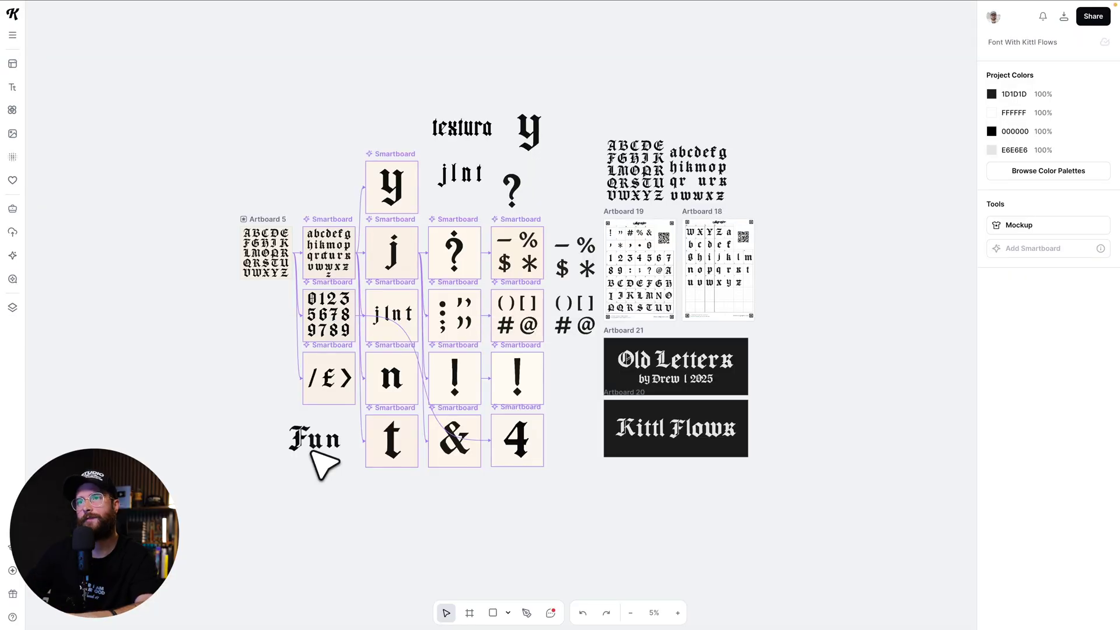
scroll(325, 465, down, 3)
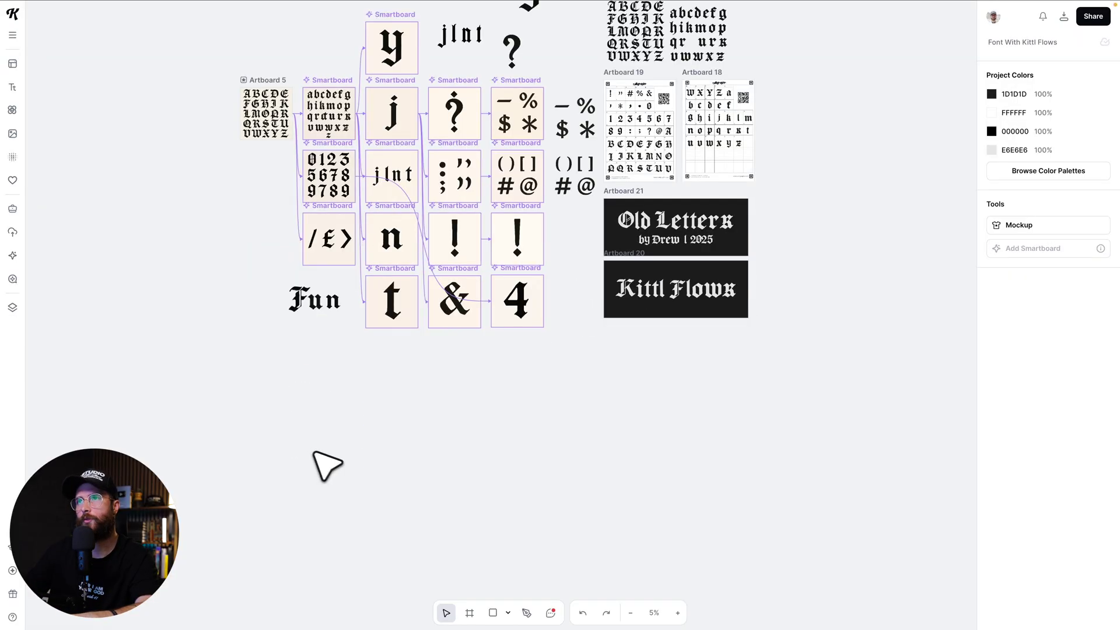
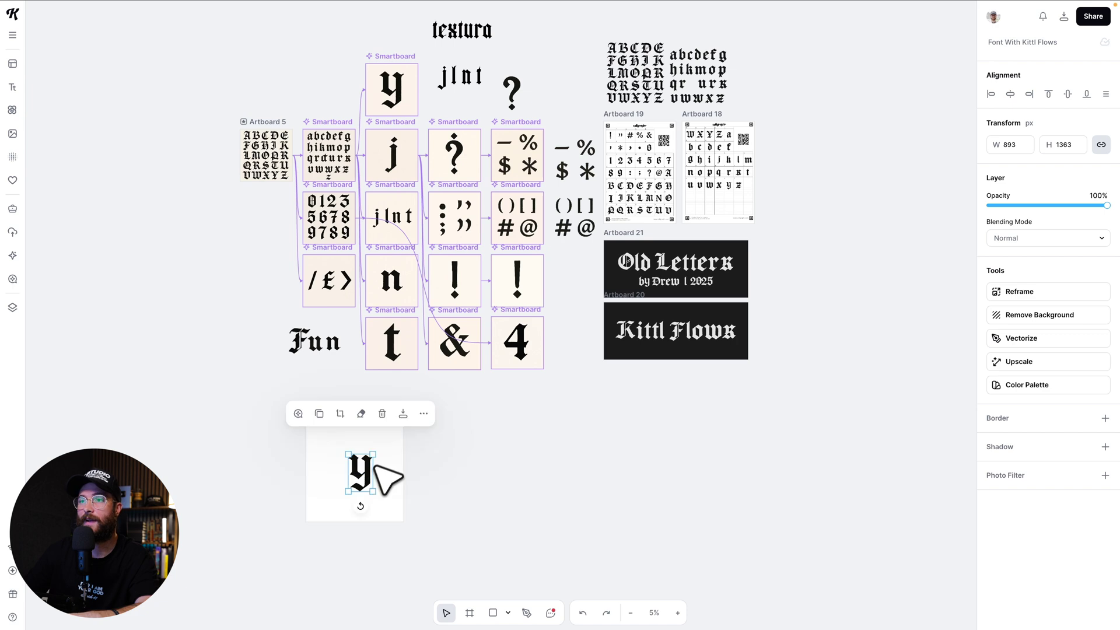
mouse_move(374, 455)
mouse_down()
mouse_move(392, 428)
mouse_move(370, 459)
mouse_up()
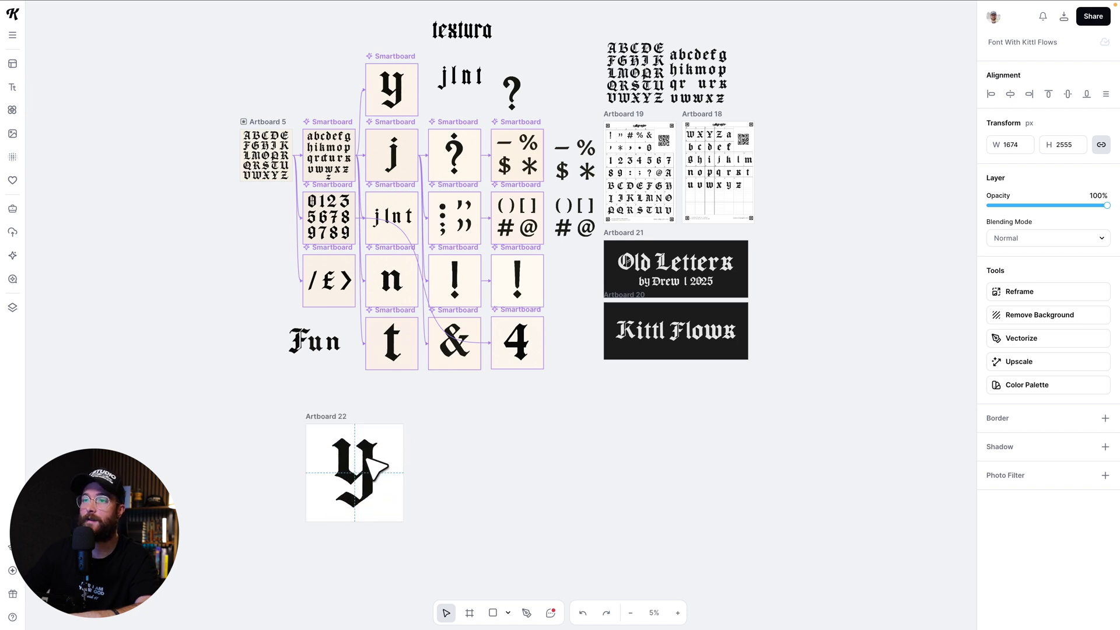
Add a smartboard linked to the y artboard and enable its transparent background.
click(326, 420)
scroll(409, 443, down, 1)
scroll(408, 444, up, 3)
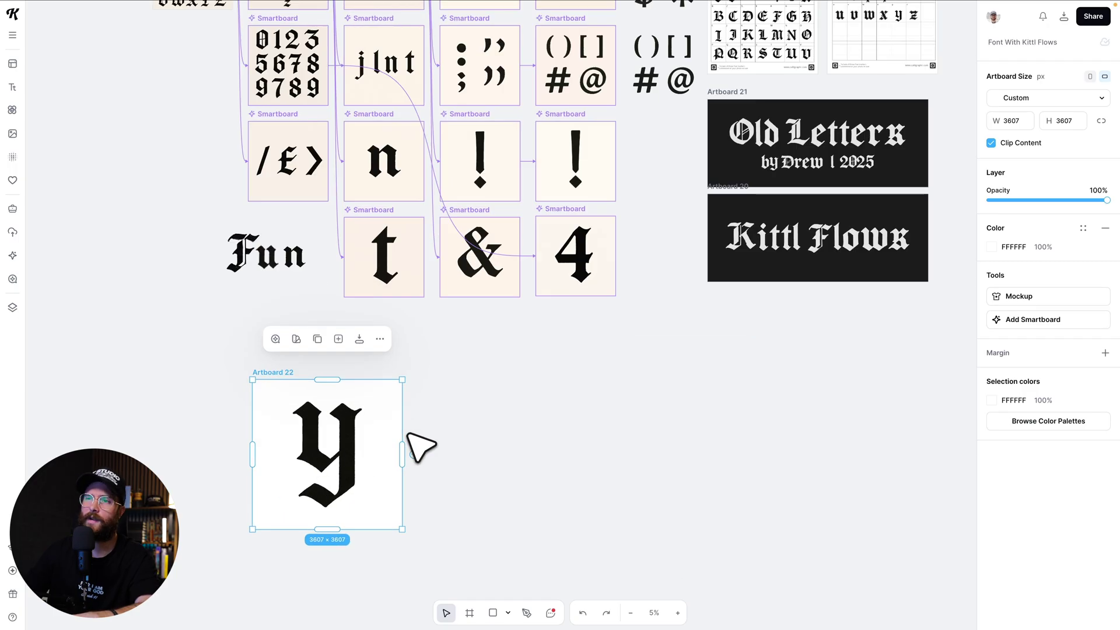
scroll(421, 447, down, 1)
scroll(421, 447, up, 3)
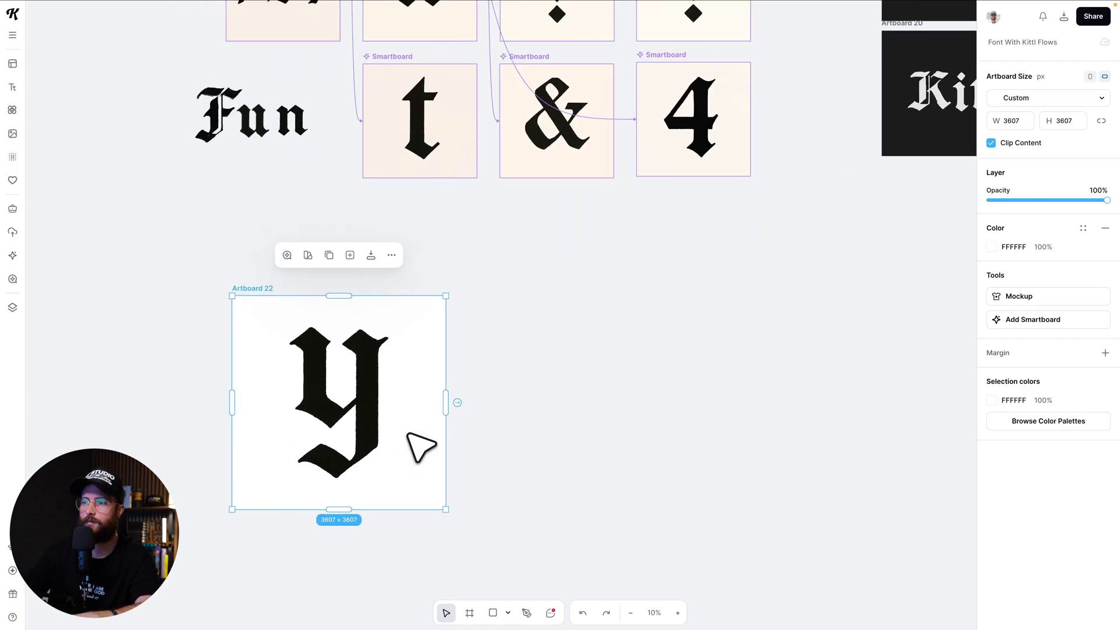
scroll(446, 429, up, 1)
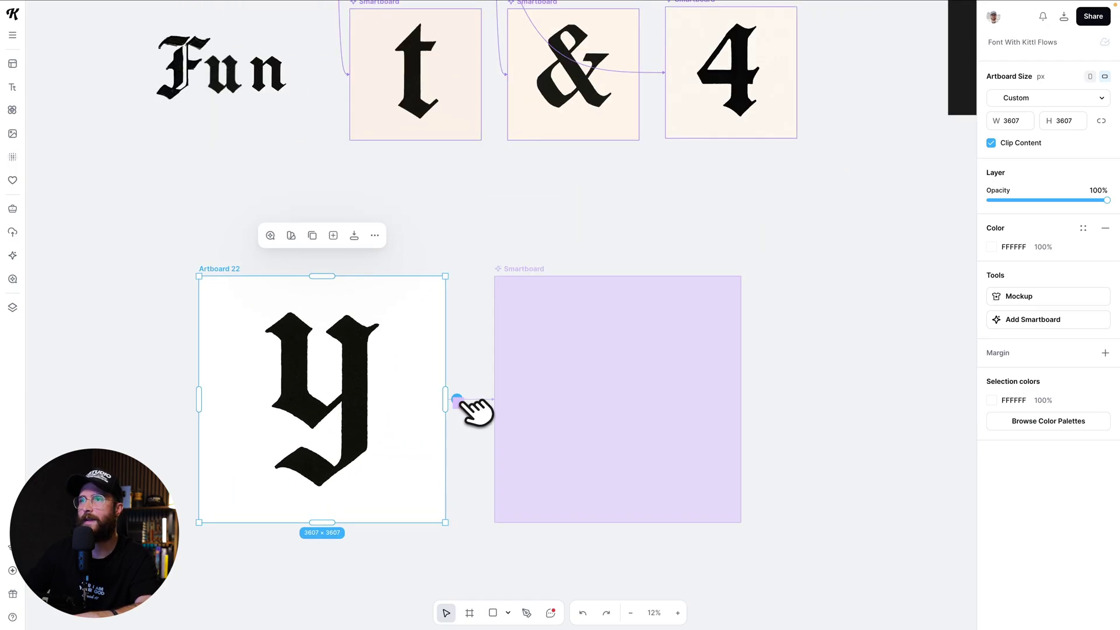
click(461, 401)
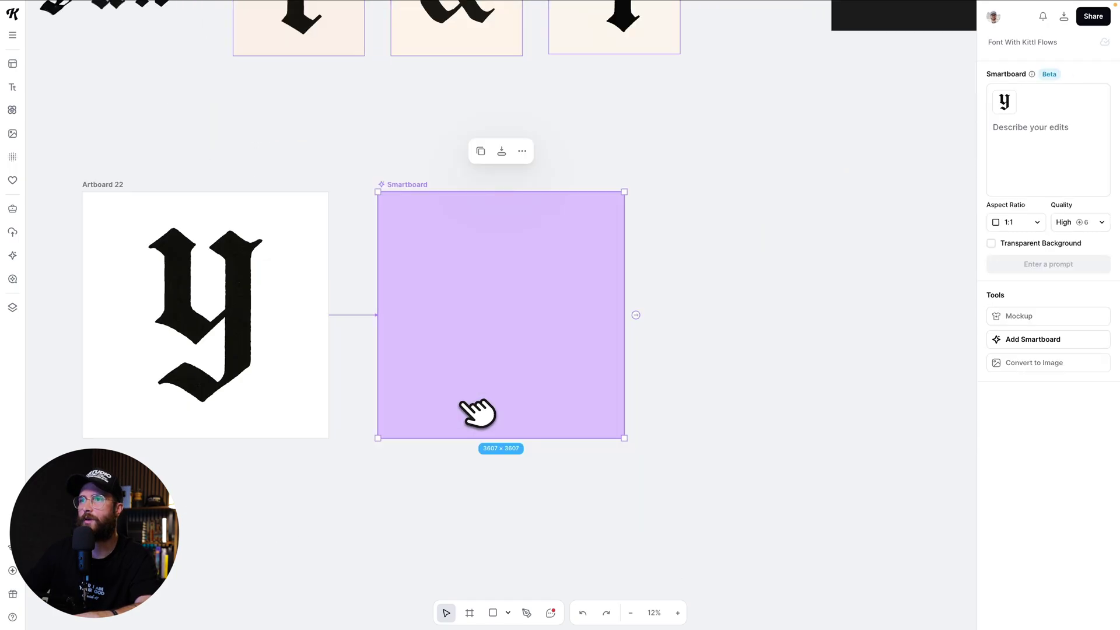
click(999, 243)
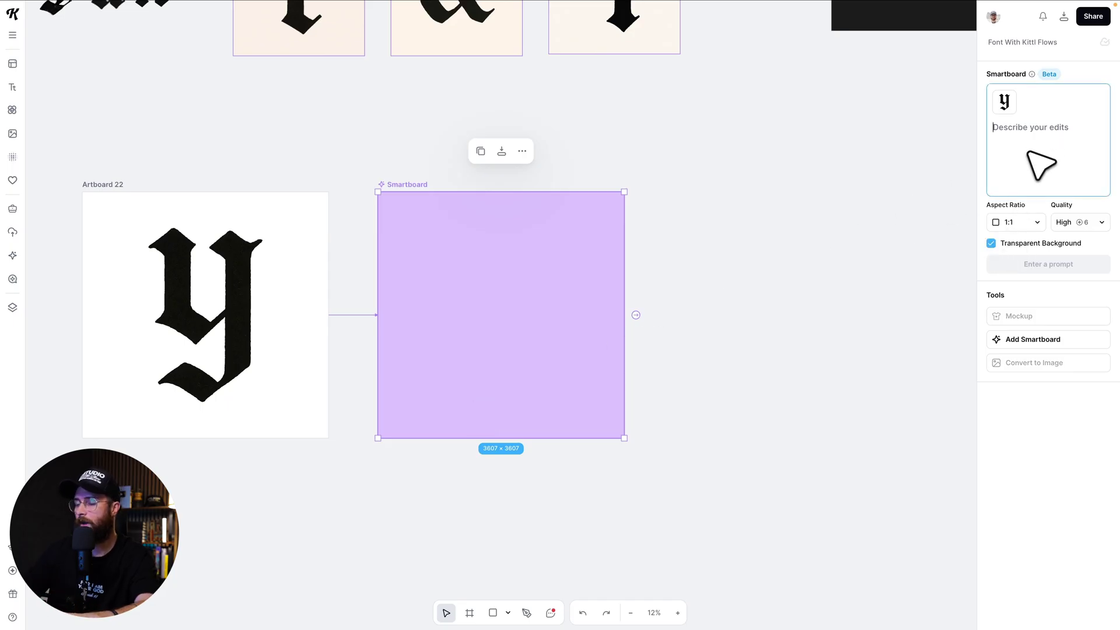
Generate a complete lowercase alphabet in the smartboard "in this same gothic blackletter nib pen style", keeping all the strokes consistent on each letter.
text(generate a com)
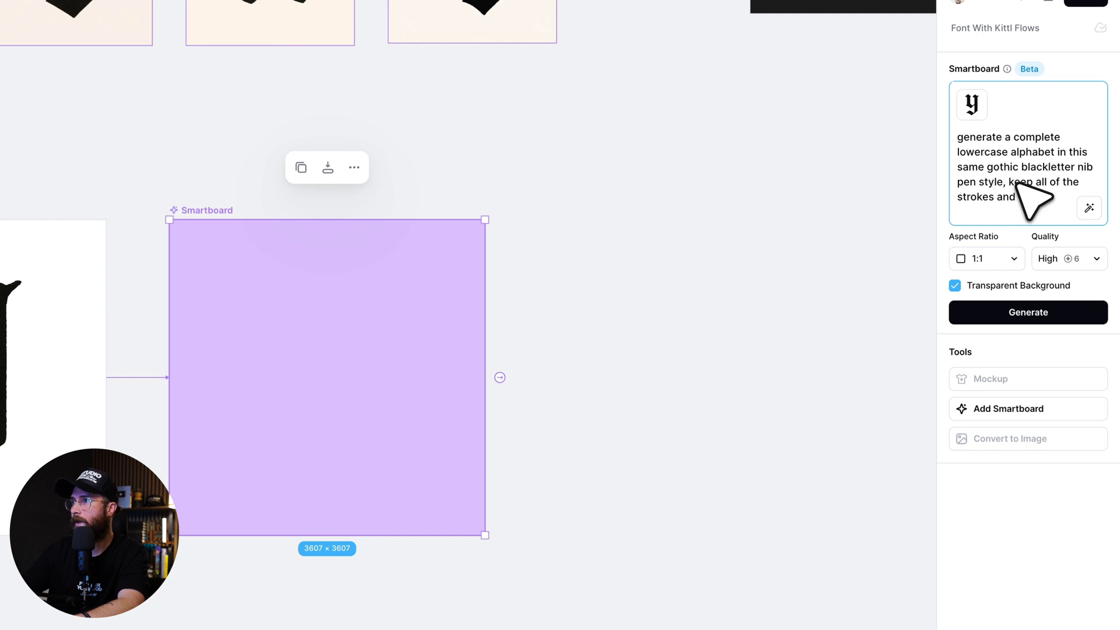
text(sistent on each lette)
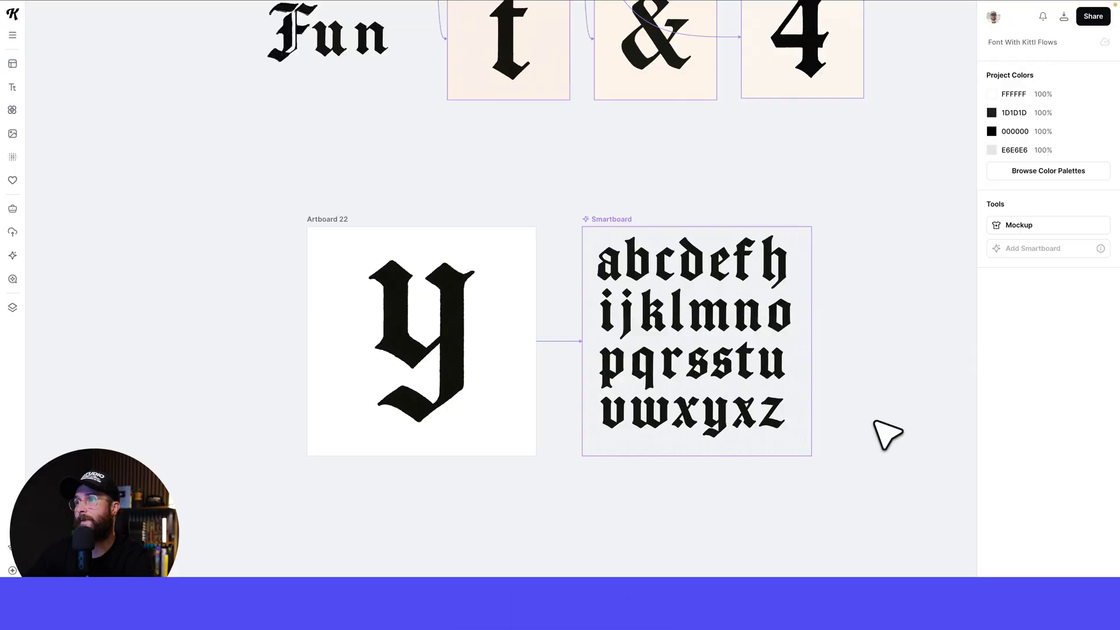
Show the rulers and place two horizontal guides along the x-height and baseline of the first letter row, at about 14484 and 15010 px.
scroll(888, 435, right, 1)
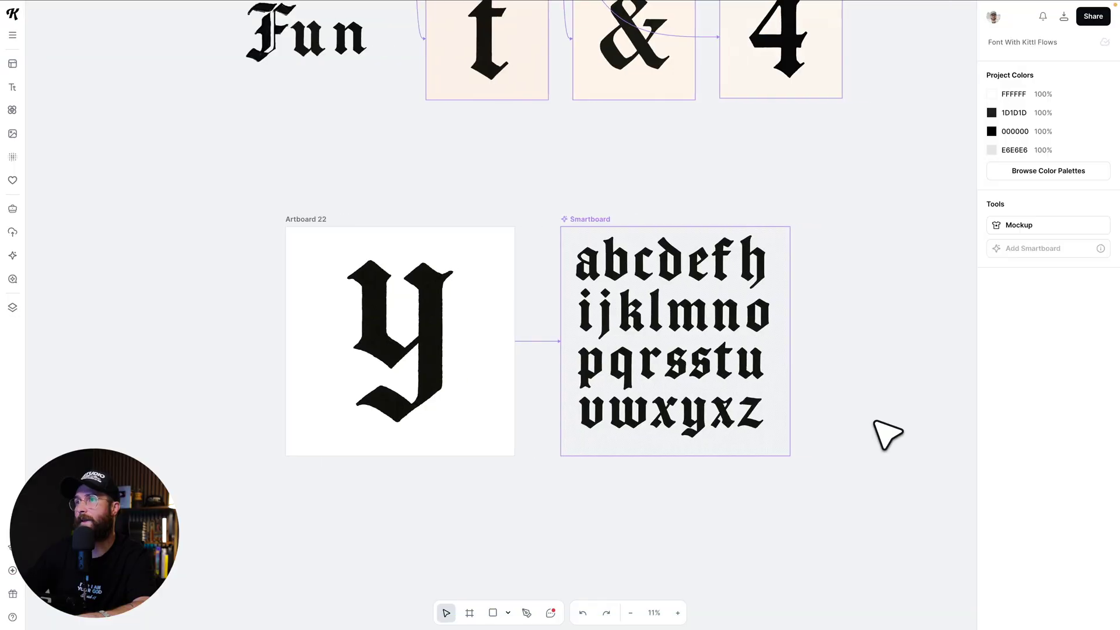
scroll(886, 435, up, 3)
scroll(881, 431, up, 2)
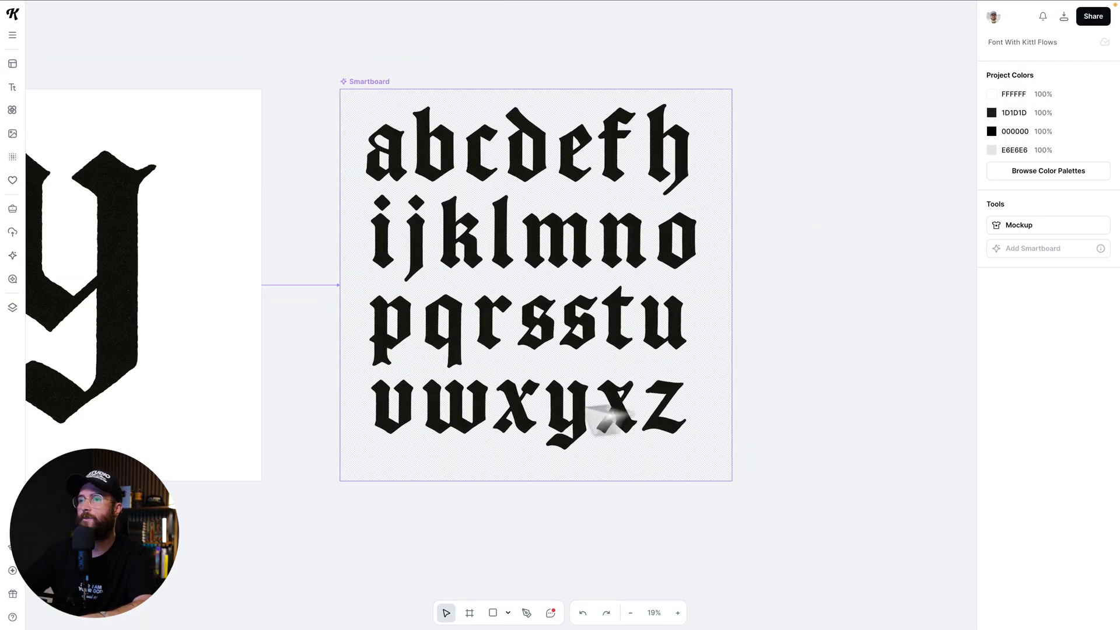
key(shift+r)
drag(476, 5, 472, 124)
drag(475, 5, 469, 182)
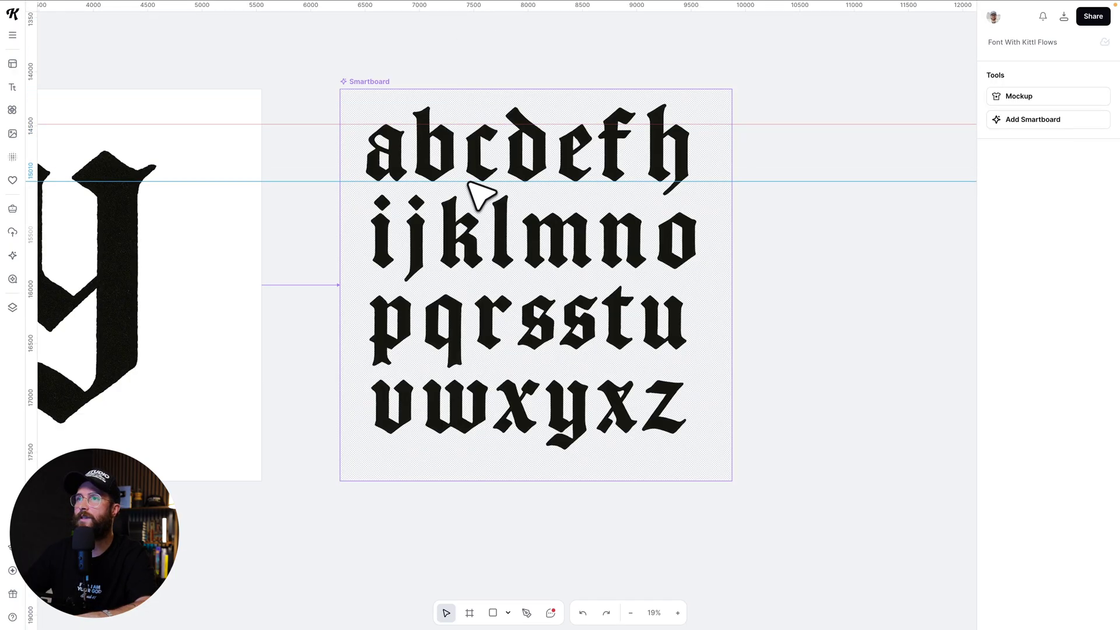
Draw a 526 x 526 px square between the two guides over the c and fill it with red F73232.
click(493, 613)
mouse_move(429, 143)
mouse_down()
mouse_move(487, 170)
mouse_move(505, 124)
mouse_move(493, 191)
mouse_up()
scroll(477, 169, up, 3)
scroll(496, 191, down, 3)
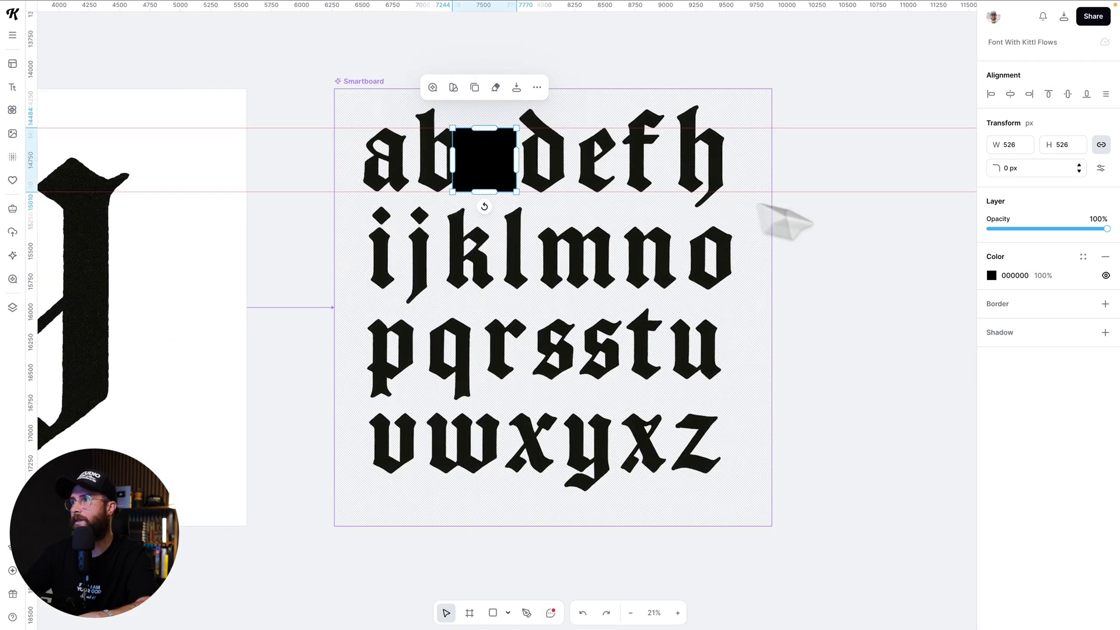
click(992, 275)
click(944, 306)
Place copies of the red square over the m, the first s and the w in the lower letter rows.
drag(510, 178, 423, 495)
scroll(612, 256, up, 3)
scroll(601, 377, down, 2)
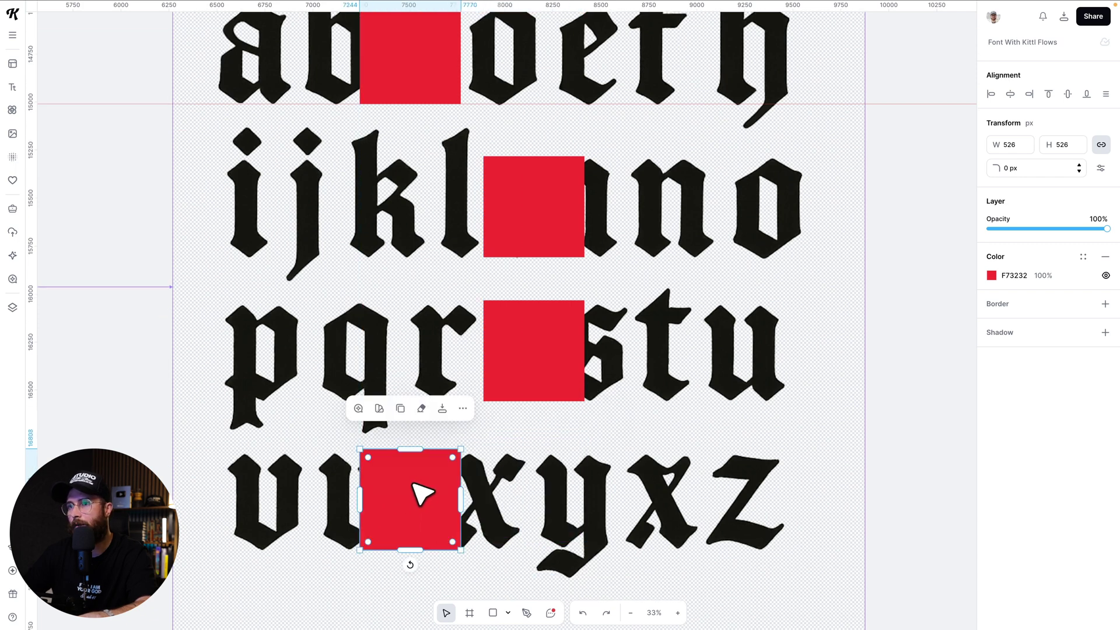
Deselect the square and place a horizontal guide along the tops of the last letter row, at about 16830 px.
scroll(350, 464, up, 2)
scroll(332, 464, up, 3)
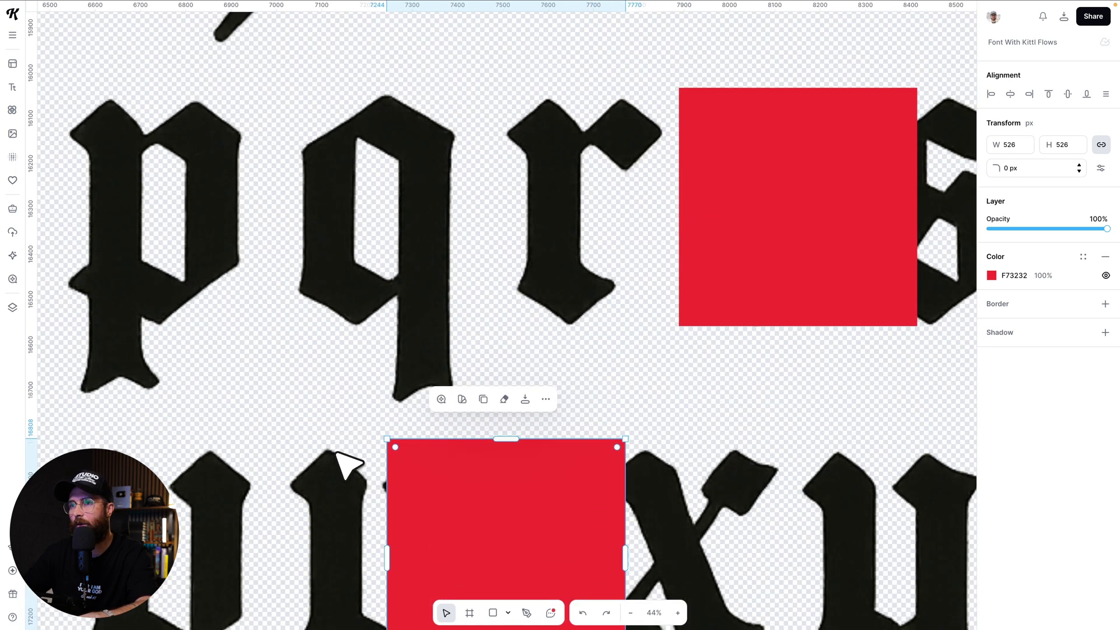
key(Escape)
drag(347, 447, 346, 451)
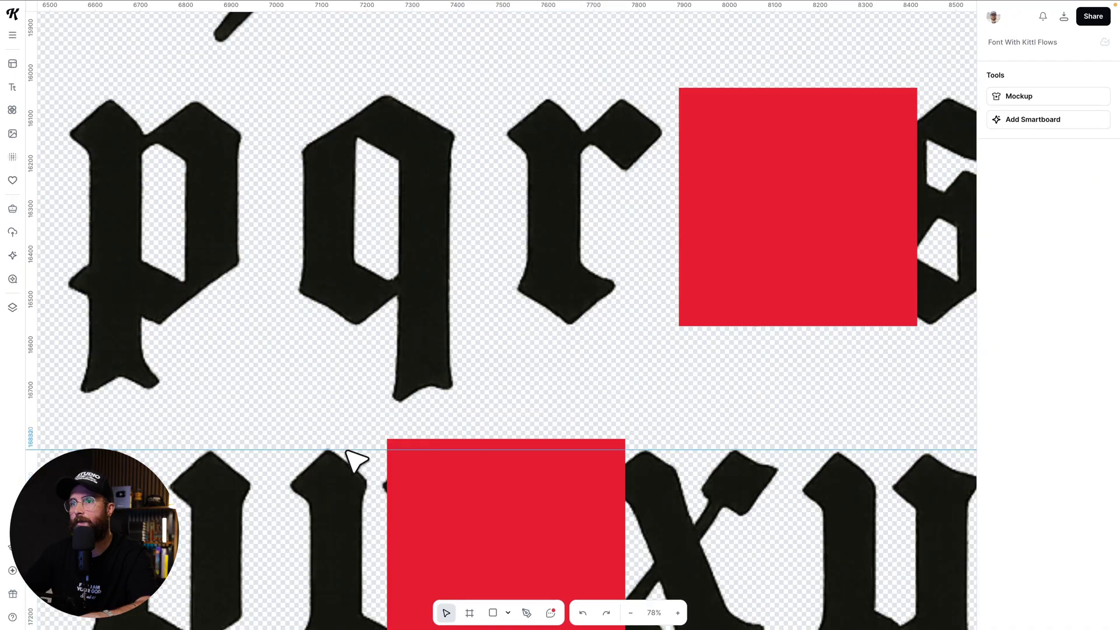
scroll(383, 461, down, 3)
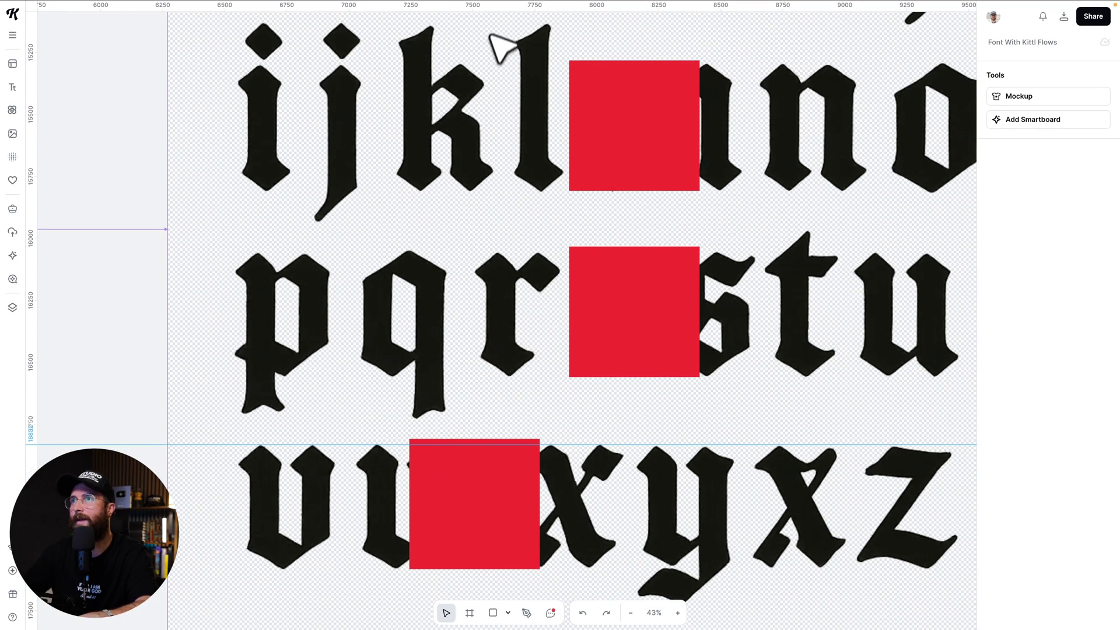
Compare the letter heights of all four rows against the guides and red squares, and hide the rulers and guides.
scroll(505, 84, down, 3)
scroll(510, 146, up, 3)
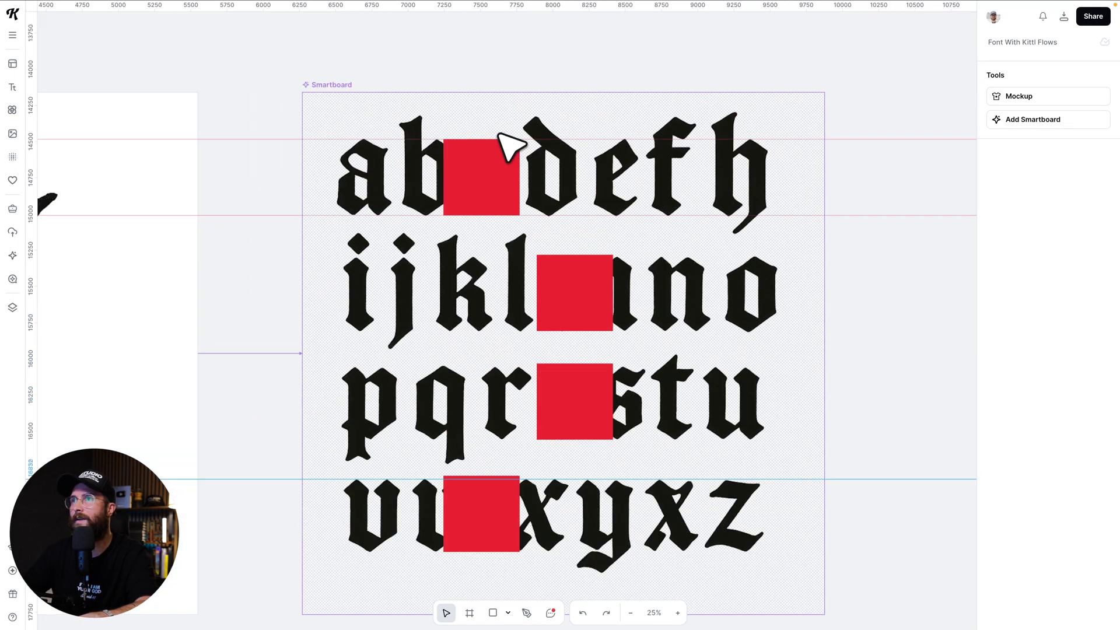
scroll(412, 487, down, 3)
scroll(537, 517, down, 2)
scroll(700, 518, up, 2)
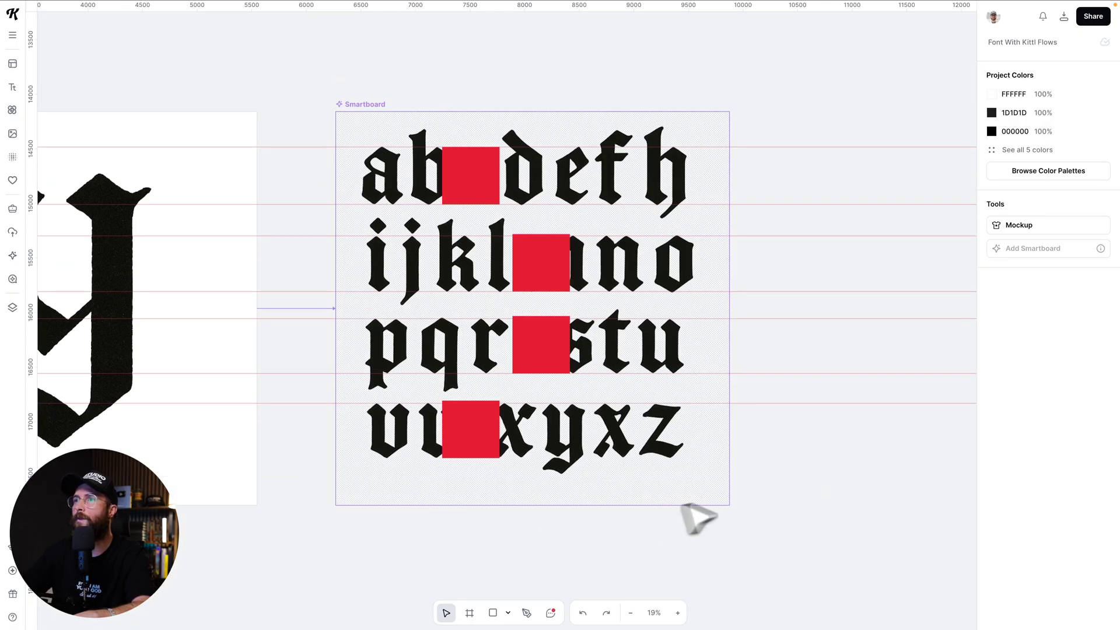
key(shift+r)
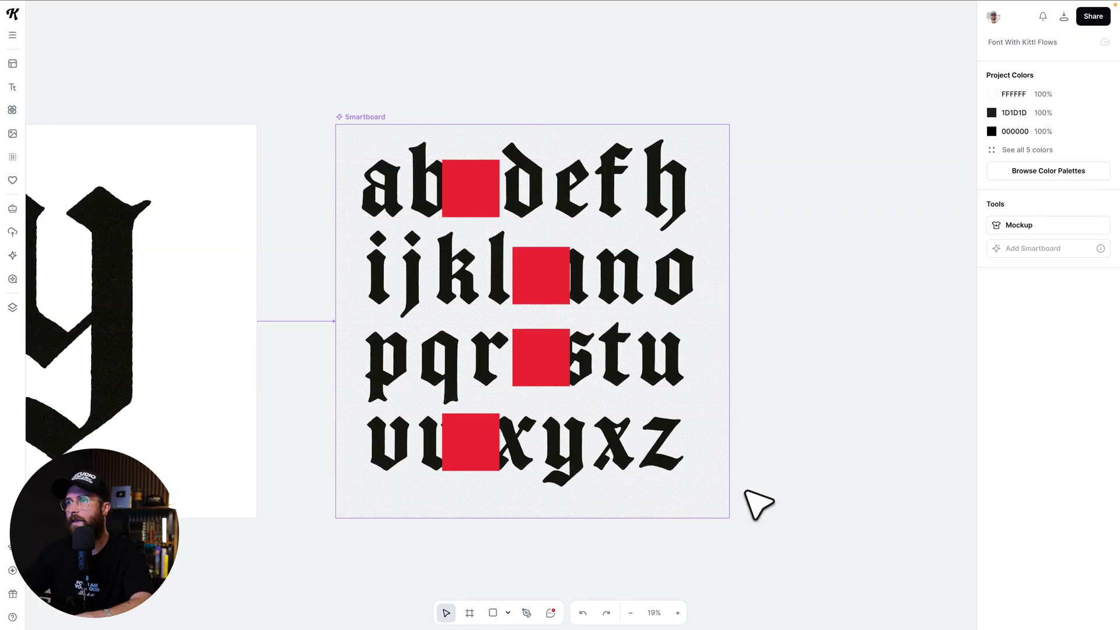
Select all four red squares on the alphabet smartboard and delete them.
scroll(758, 503, down, 2)
click(589, 327)
shift+click(536, 262)
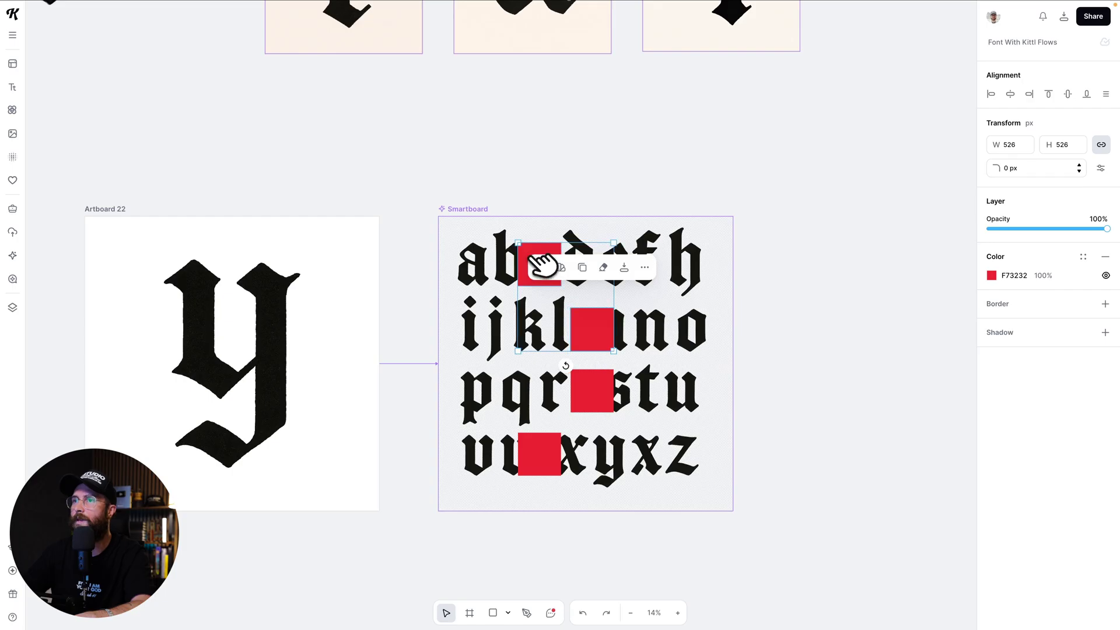
shift+click(600, 402)
shift+click(554, 460)
key(Delete)
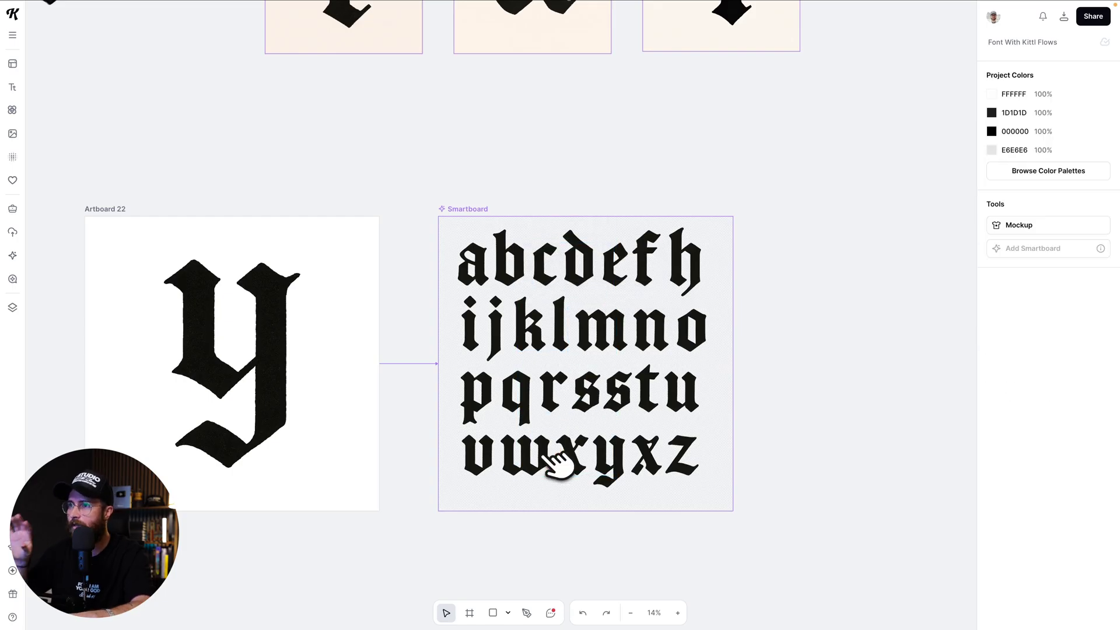